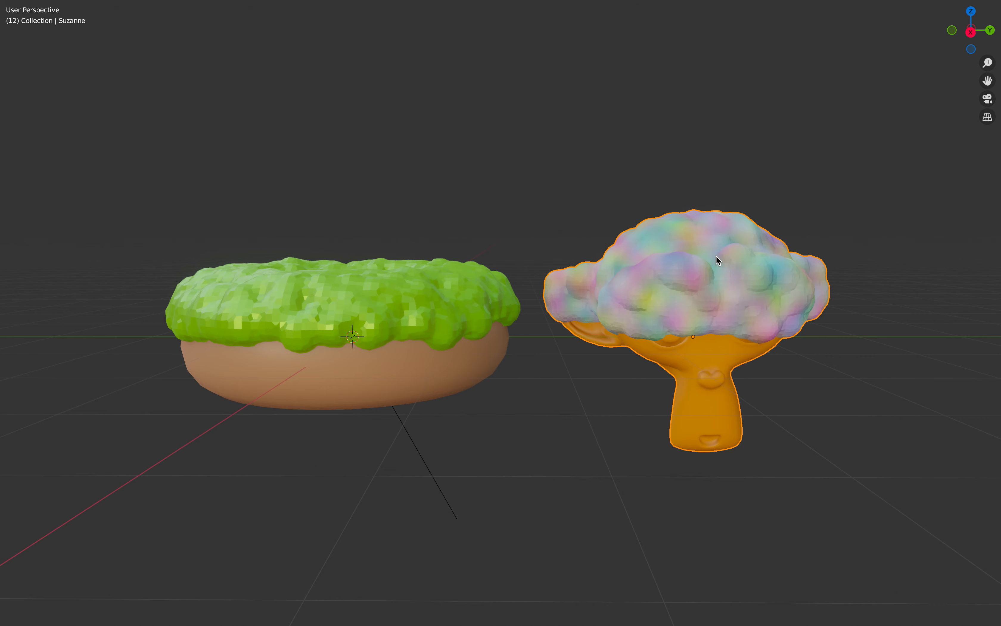
Restore the full editor layout, select the donut, and set its first Displace modifier's strength to 0.720.
middle_click_drag(742, 275, 735, 326)
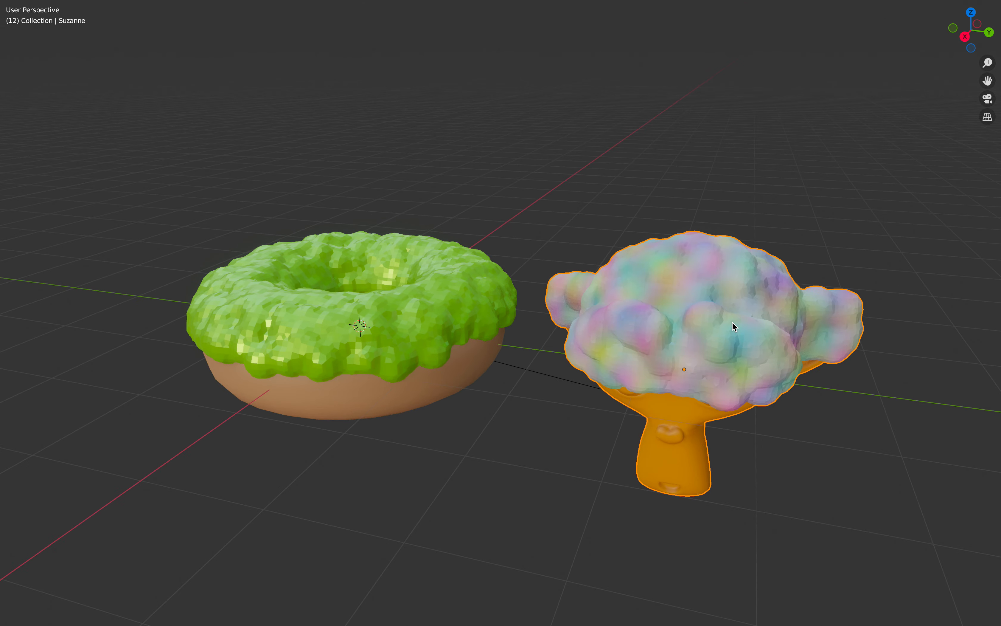
key("ctrl+alt+space")
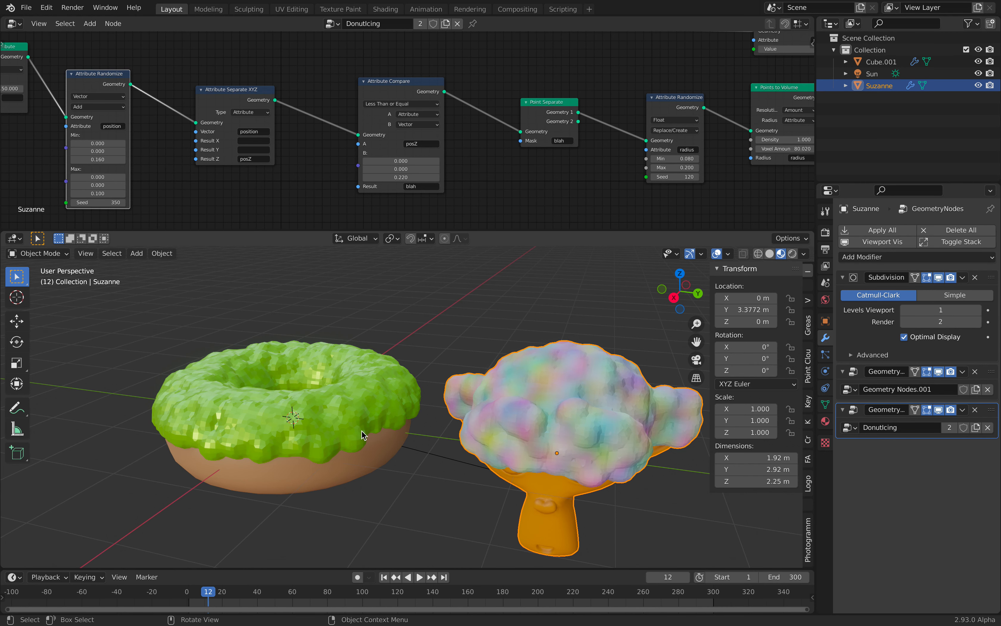
left_click(359, 449)
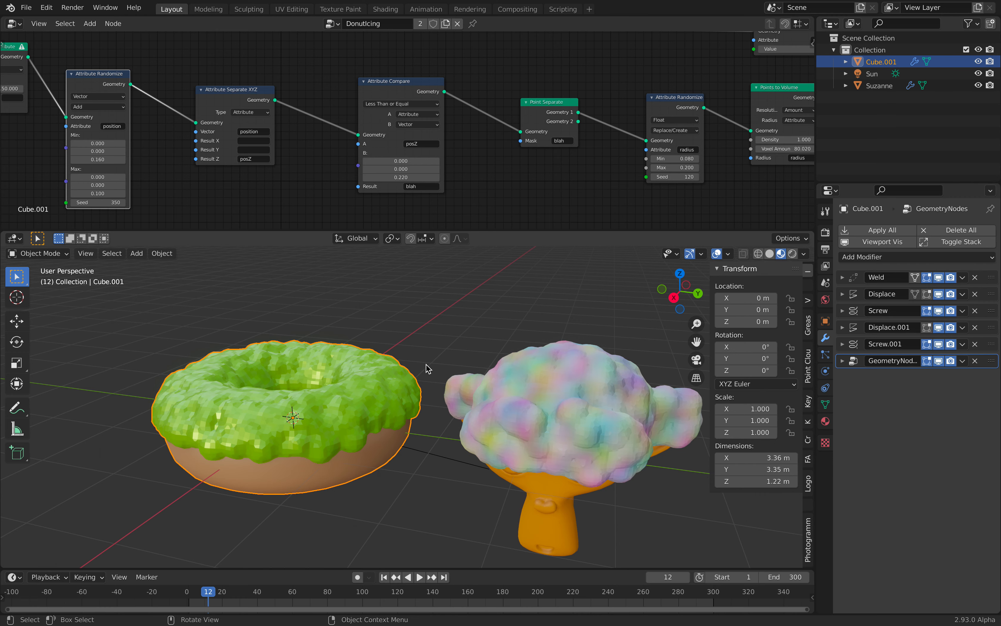
middle_click_drag(427, 368, 404, 361)
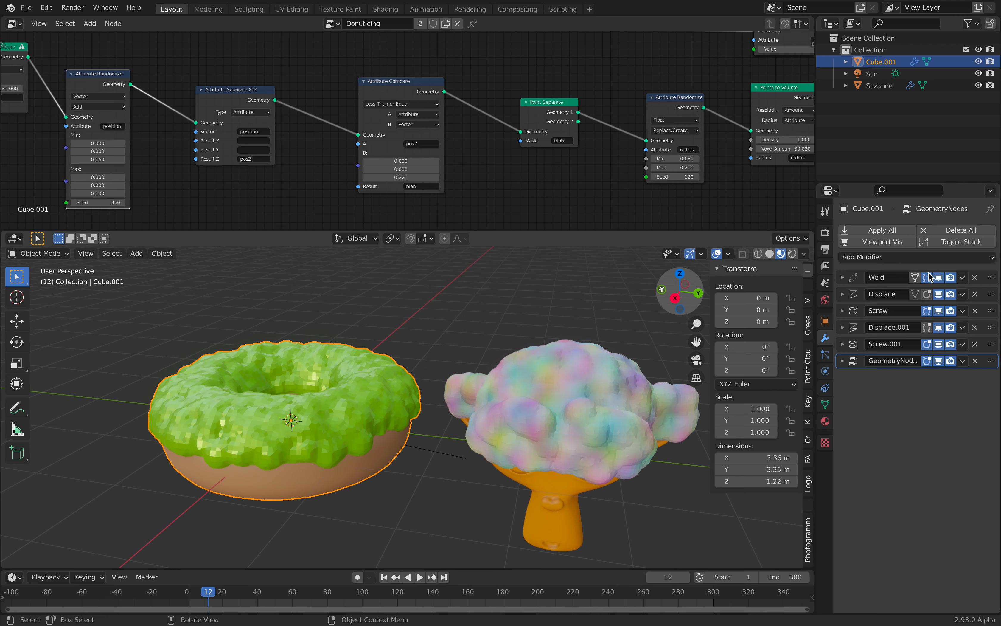
left_click(842, 295)
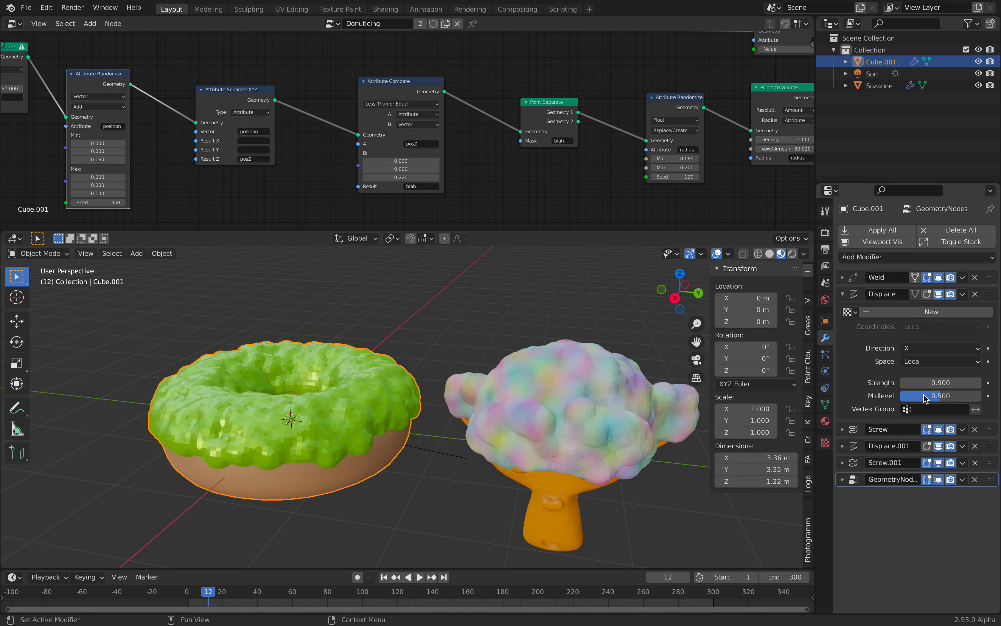
mouse_move(940, 382)
left_mouse_down()
mouse_move(981, 382)
mouse_move(929, 383)
left_mouse_up()
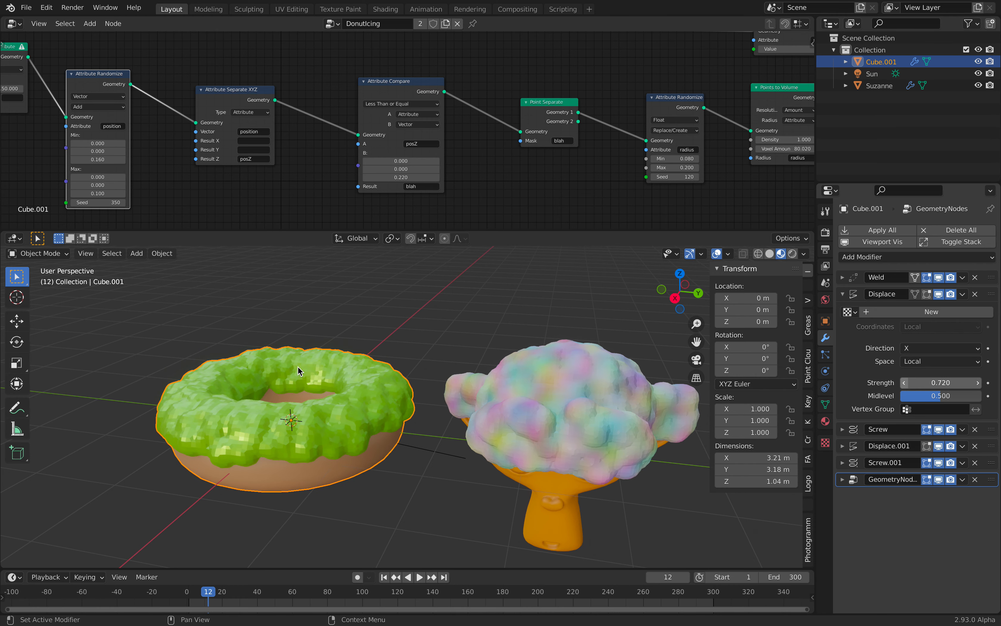
Inspect the donut's wider hole and switch the viewport to Solid shading.
middle_click_drag(298, 370, 16, 322)
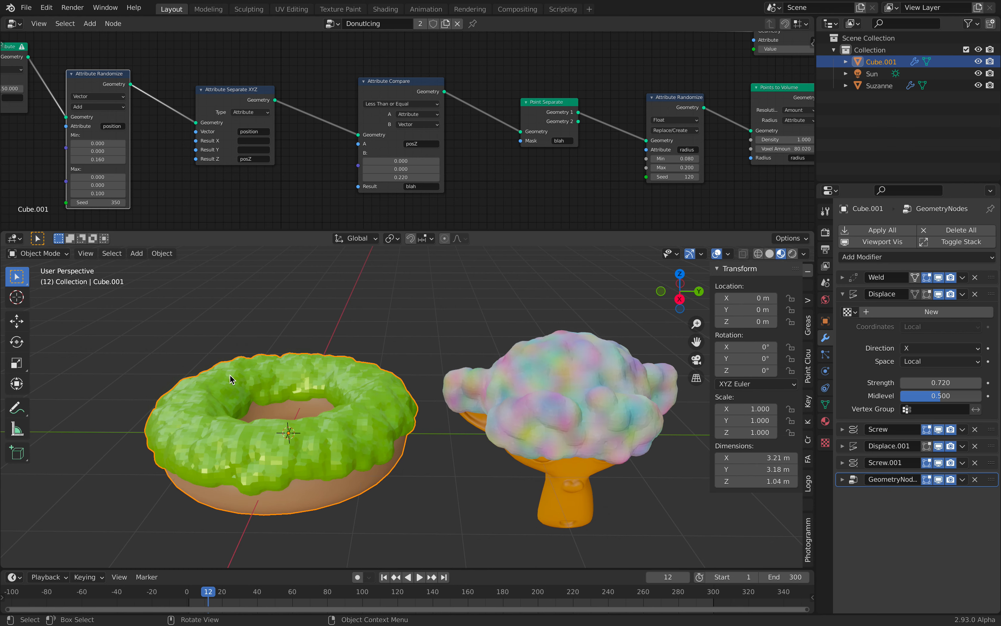
middle_click_drag(231, 379, 280, 408)
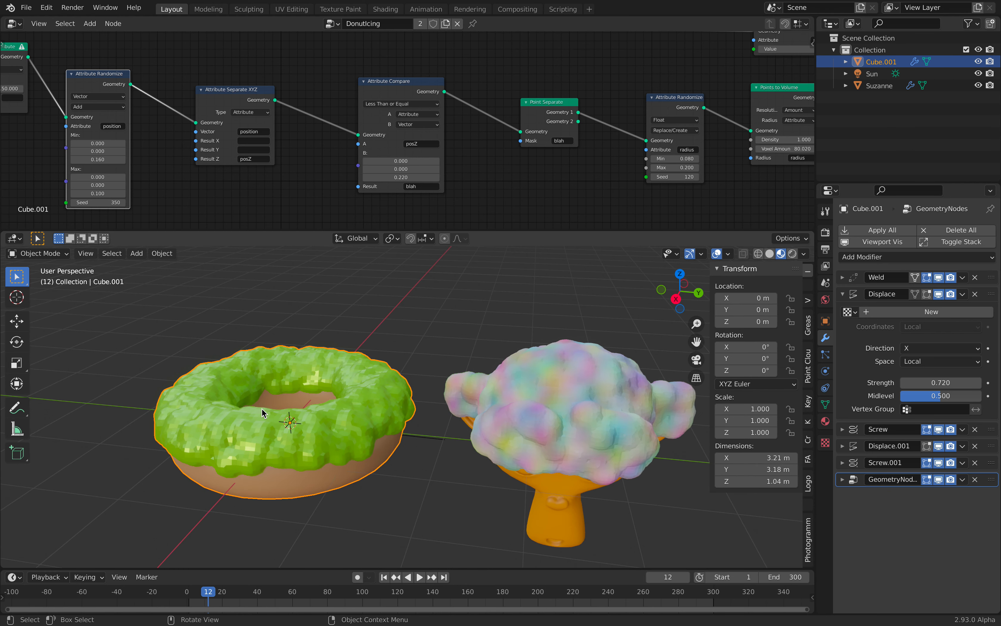
middle_click_drag(458, 362, 823, 444)
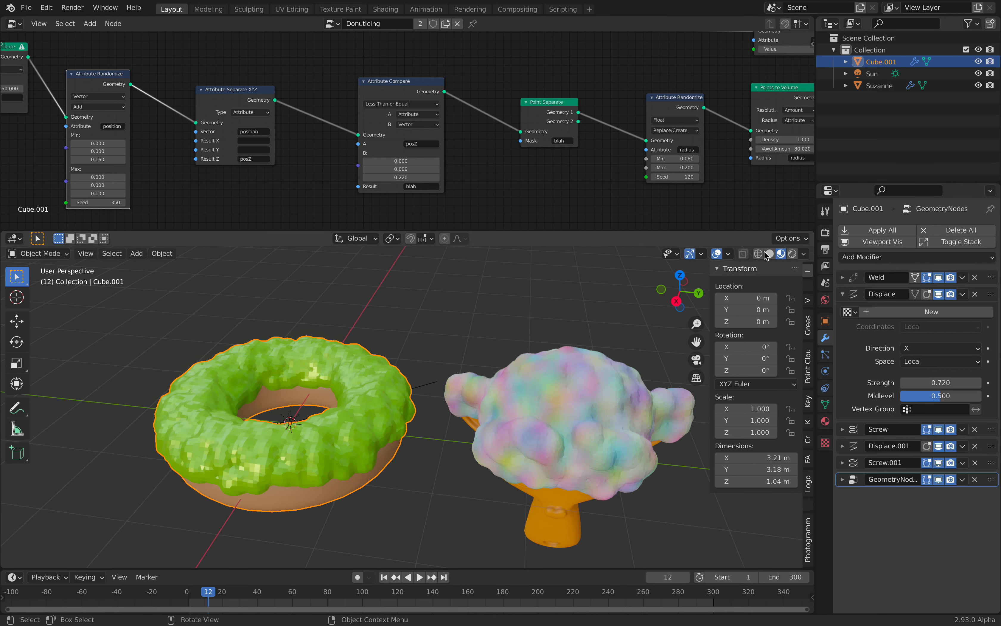
left_click(773, 252)
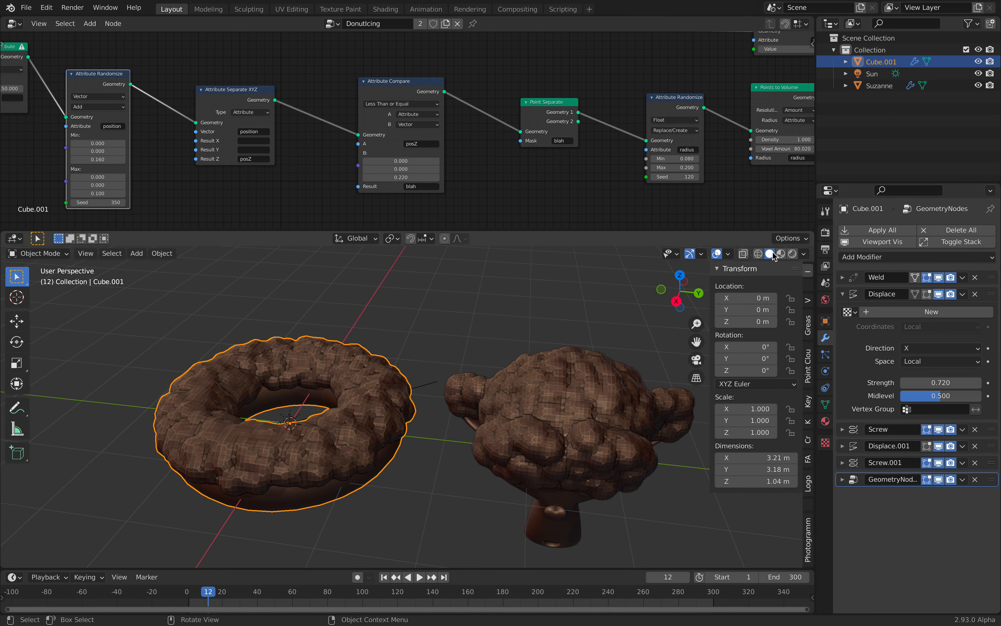
middle_click_drag(458, 352, 461, 344)
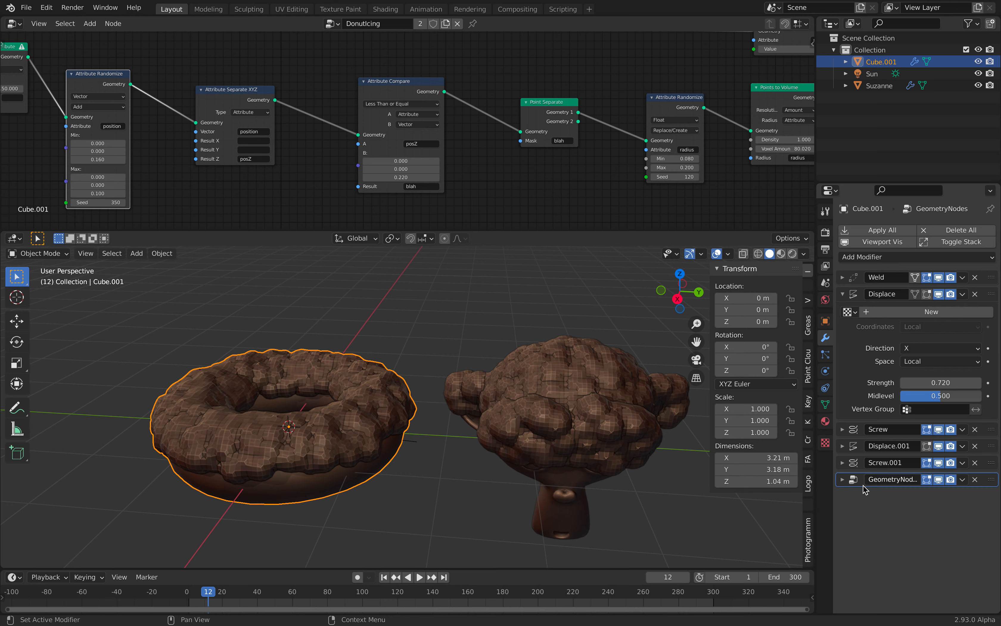
Expand the donut's Geometry Nodes modifier and set the Point Distribute node's density to 50.
left_click(842, 480)
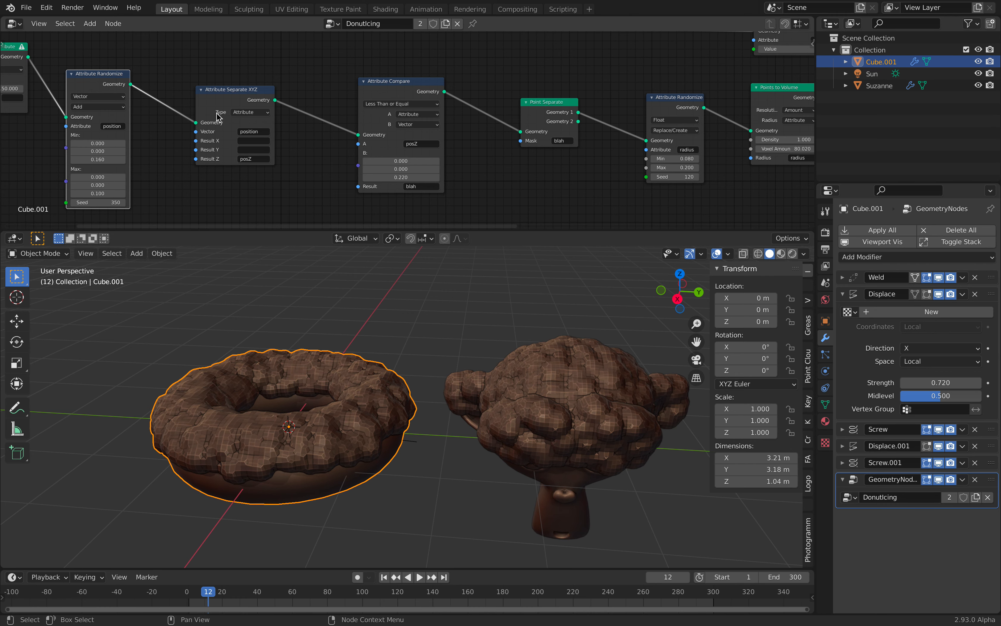
middle_click_drag(338, 74, 506, 68)
middle_click_drag(362, 72, 380, 71)
middle_click_drag(268, 121, 412, 194)
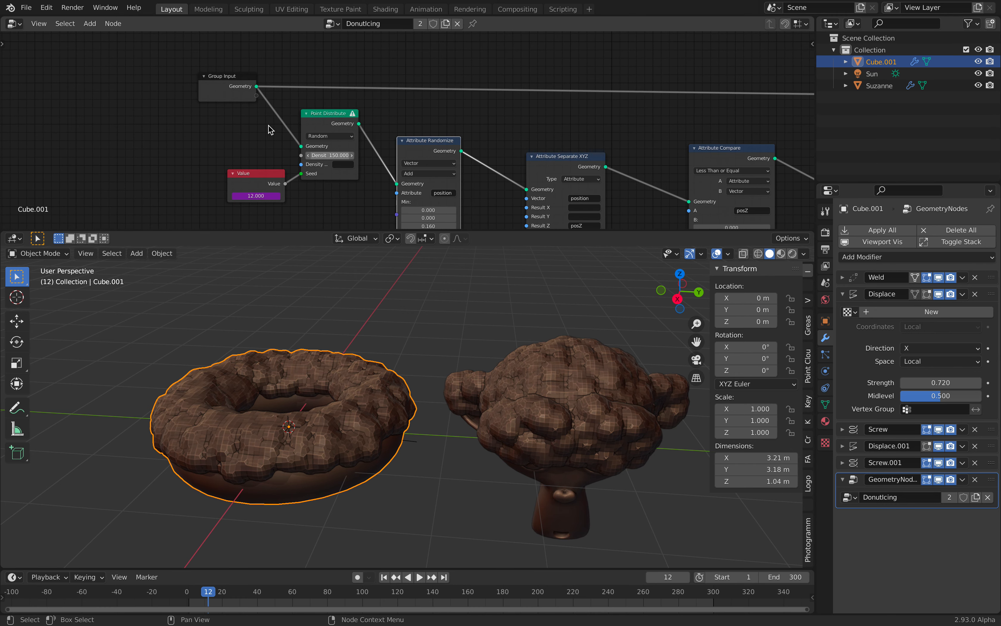
scroll(270, 129, "up", 3)
left_click(302, 157)
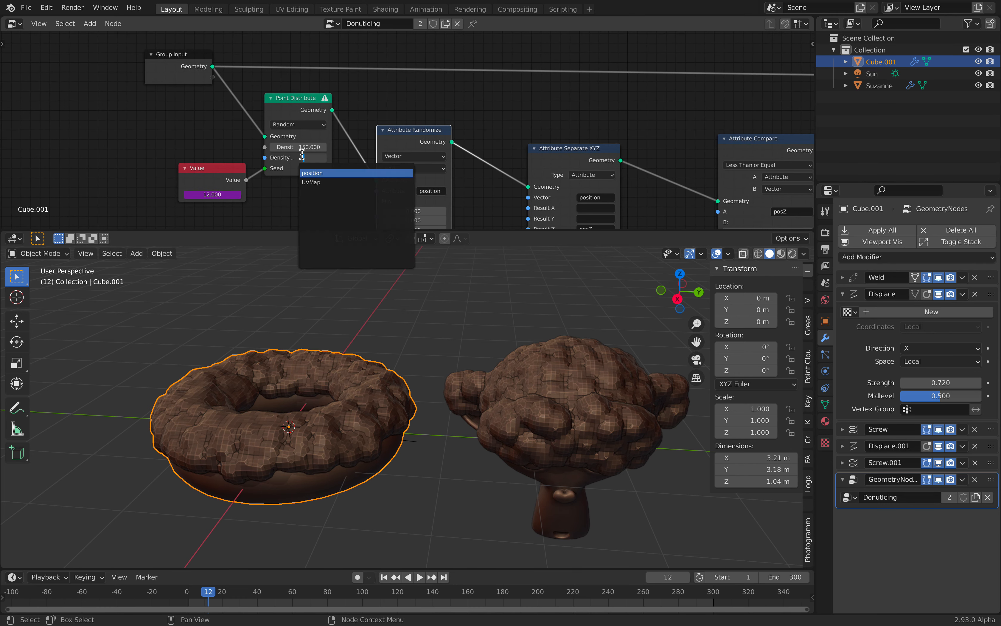
left_click(301, 148)
left_click(302, 148)
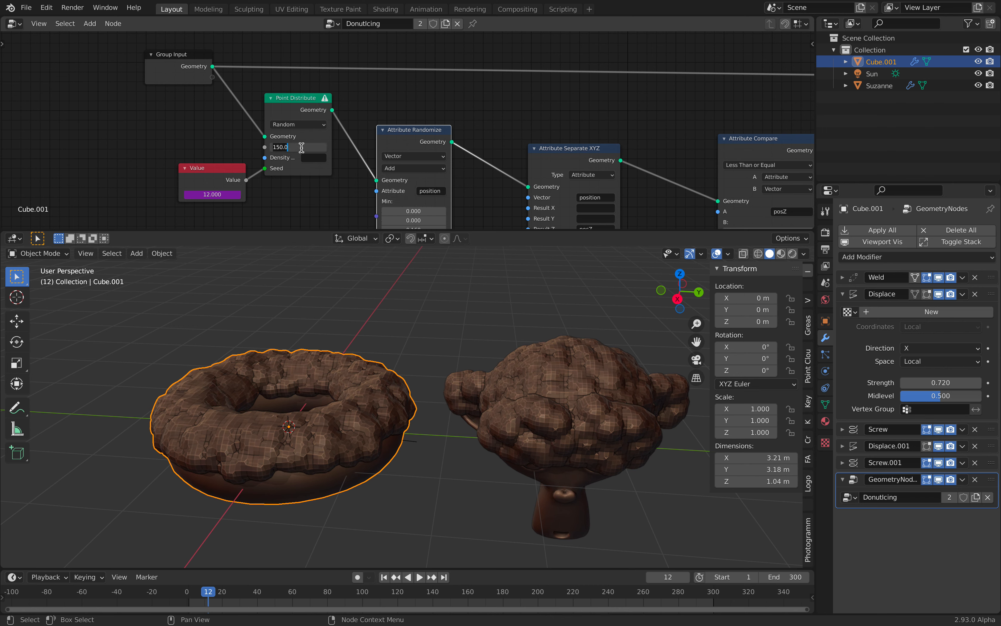
type("10")
key("Return")
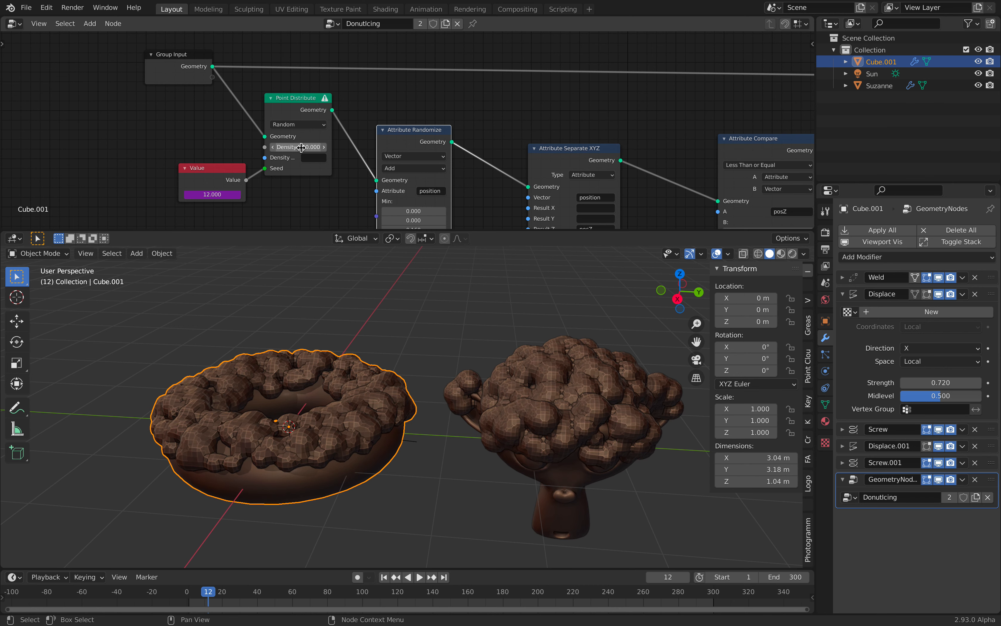
Play the animation briefly to preview how the animated seed changes the icing, and stop it.
middle_click_drag(375, 89, 332, 89)
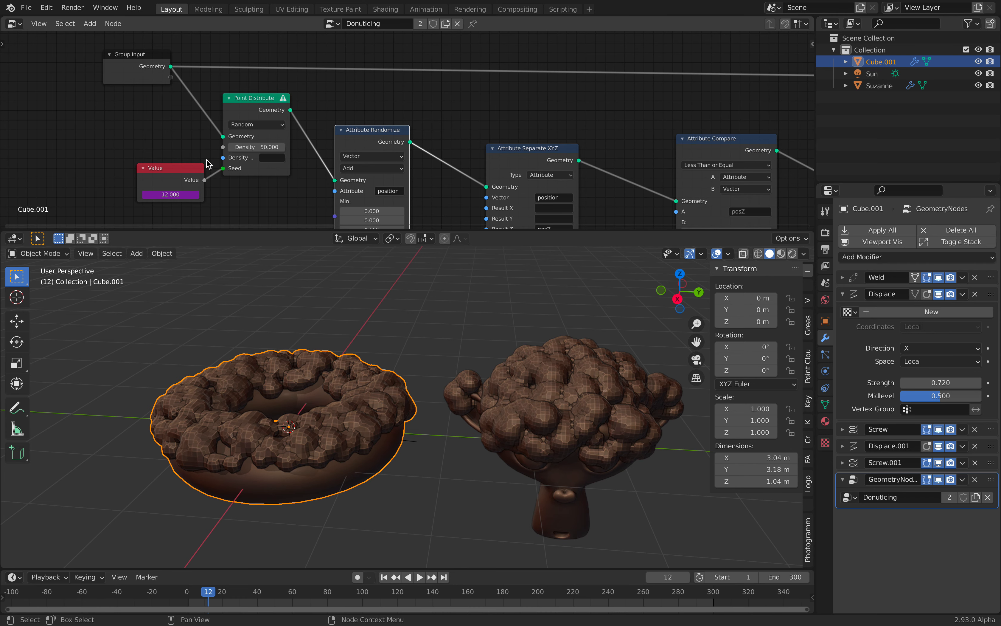
key("space")
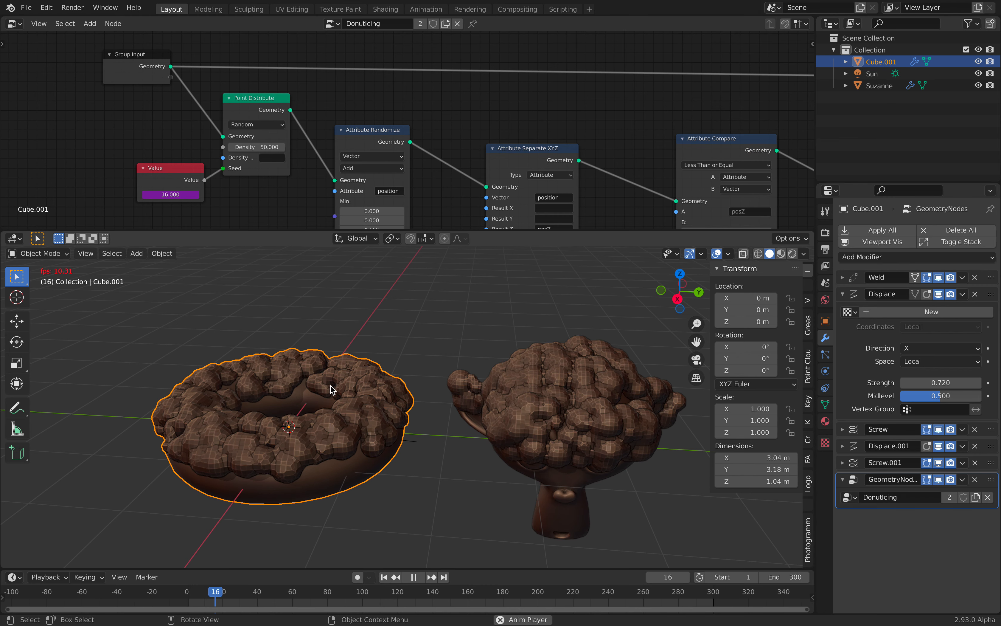
key("space")
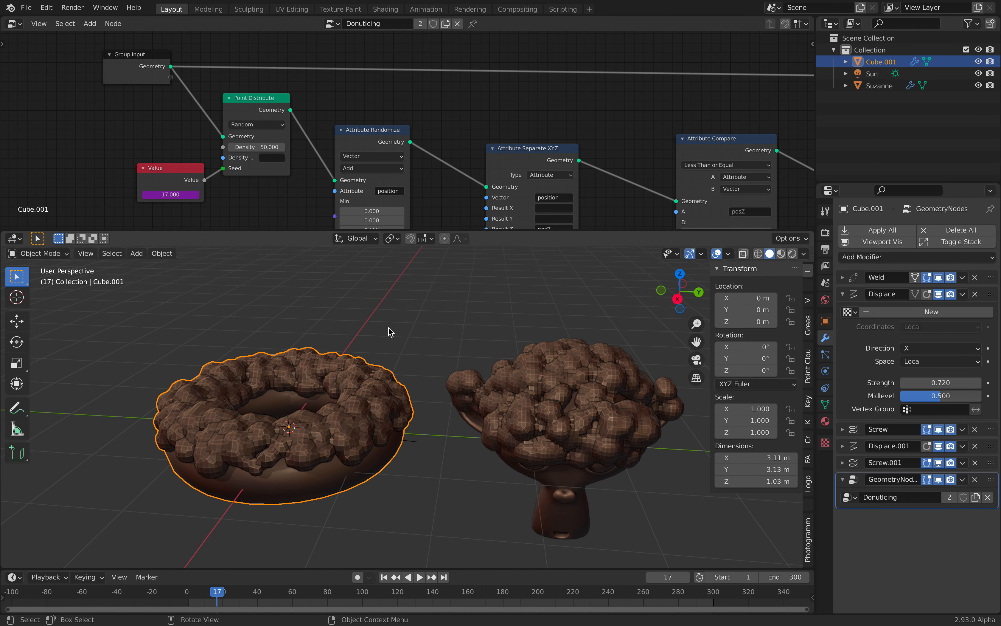
In the Attribute Randomize node for position, set the seed to 420 and the minimum Z to 0.3.
middle_click_drag(428, 111, 403, 90)
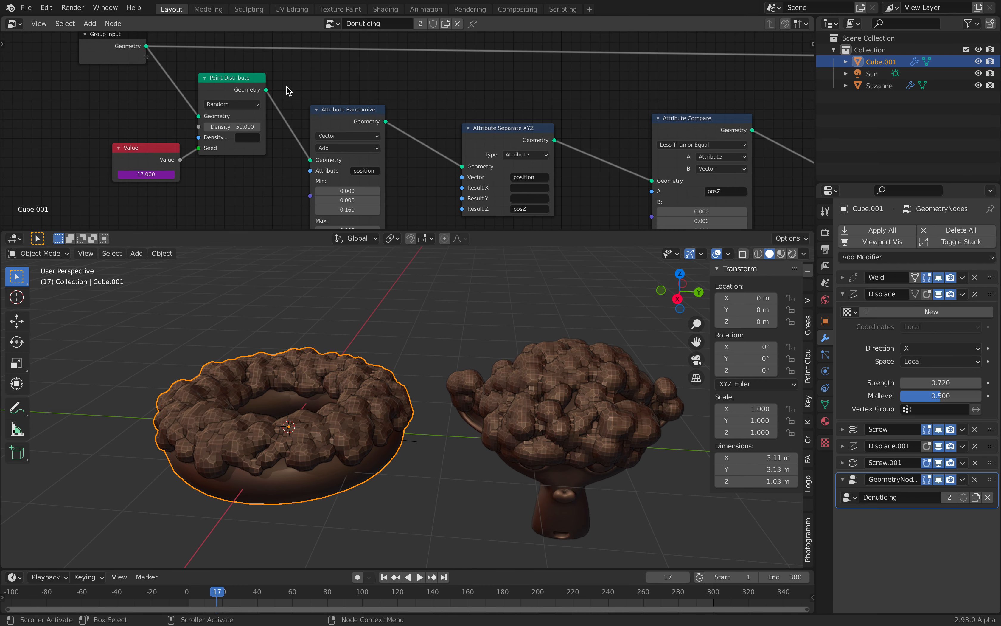
middle_click_drag(285, 109, 259, 67)
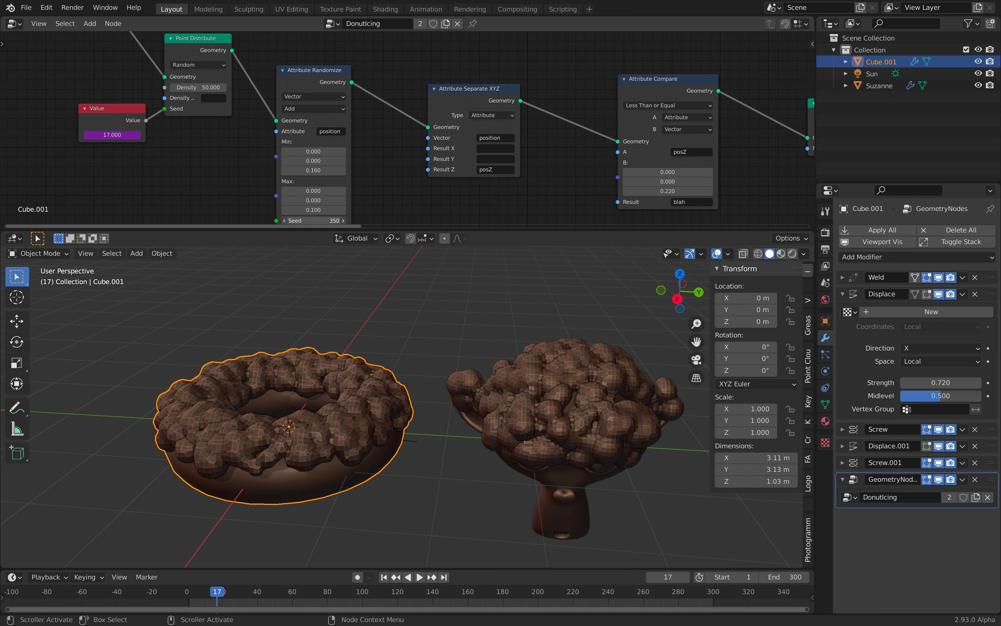
mouse_move(313, 221)
left_mouse_down()
mouse_move(337, 220)
mouse_move(327, 220)
left_mouse_up()
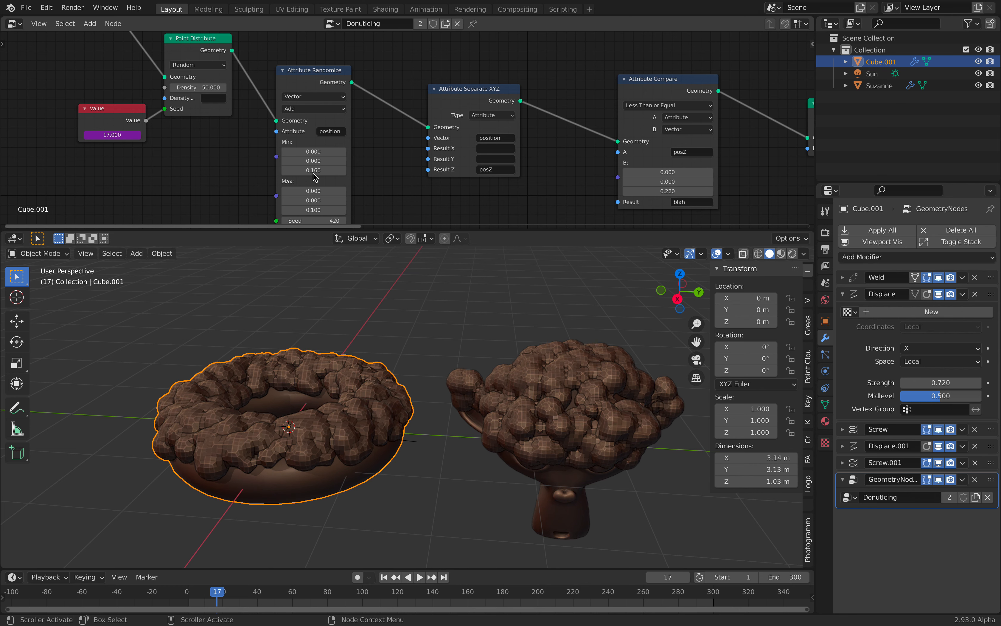
left_click(313, 166)
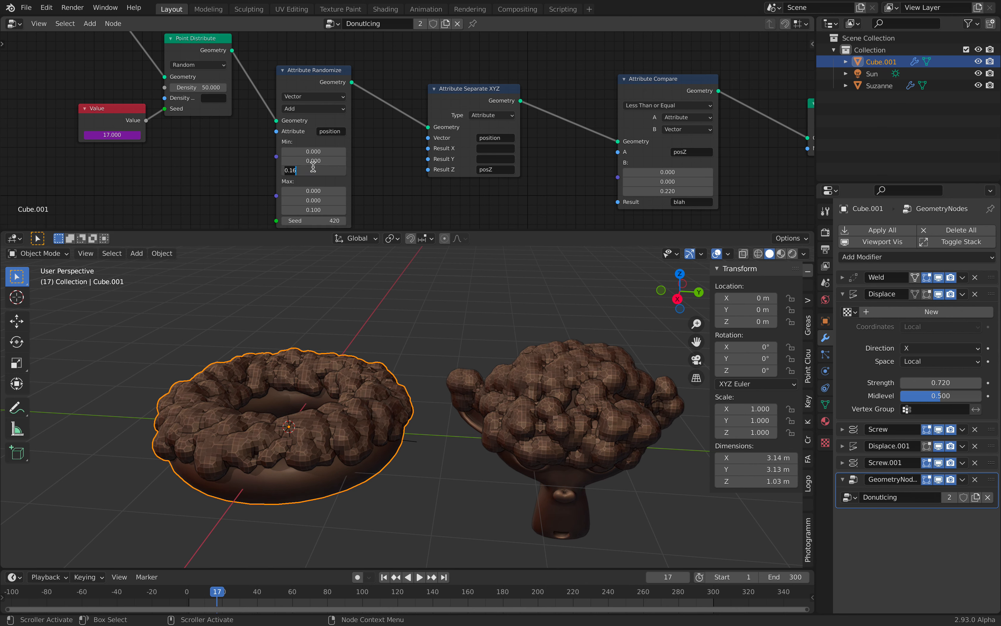
type("0")
key("Return")
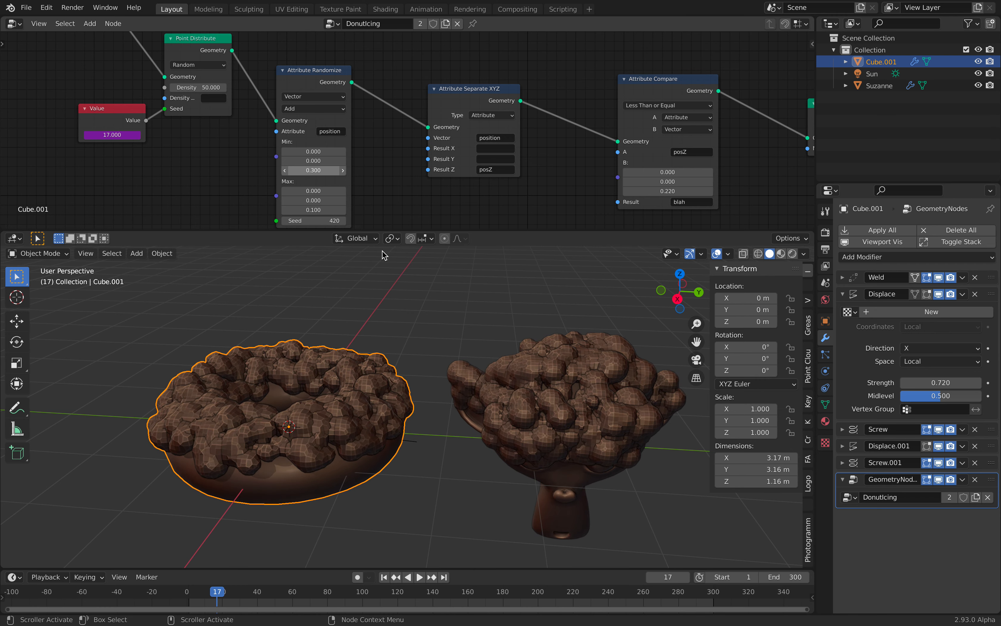
middle_click_drag(499, 348, 510, 338)
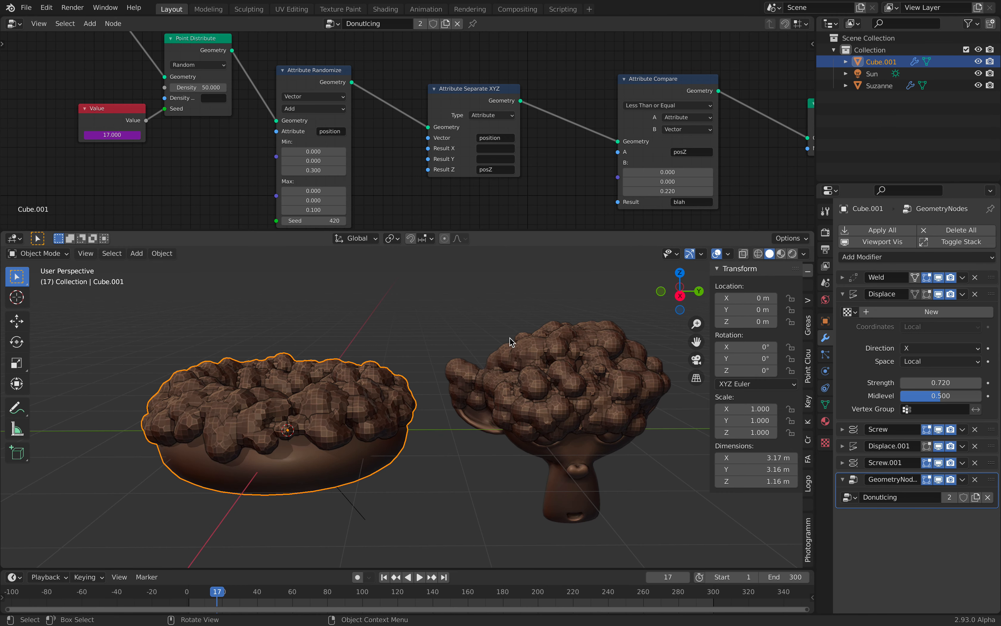
Try Z thresholds of 0.4 and 0.2 for input B of the Attribute Compare node.
middle_click_drag(443, 68, 383, 63)
scroll(407, 102, "up", 1)
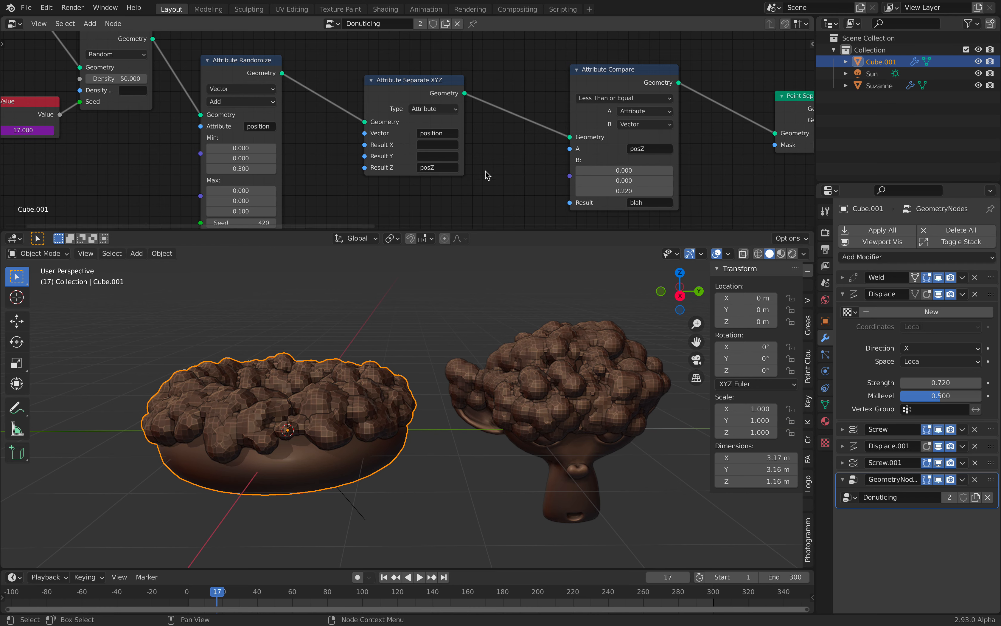
middle_click_drag(415, 171, 377, 169)
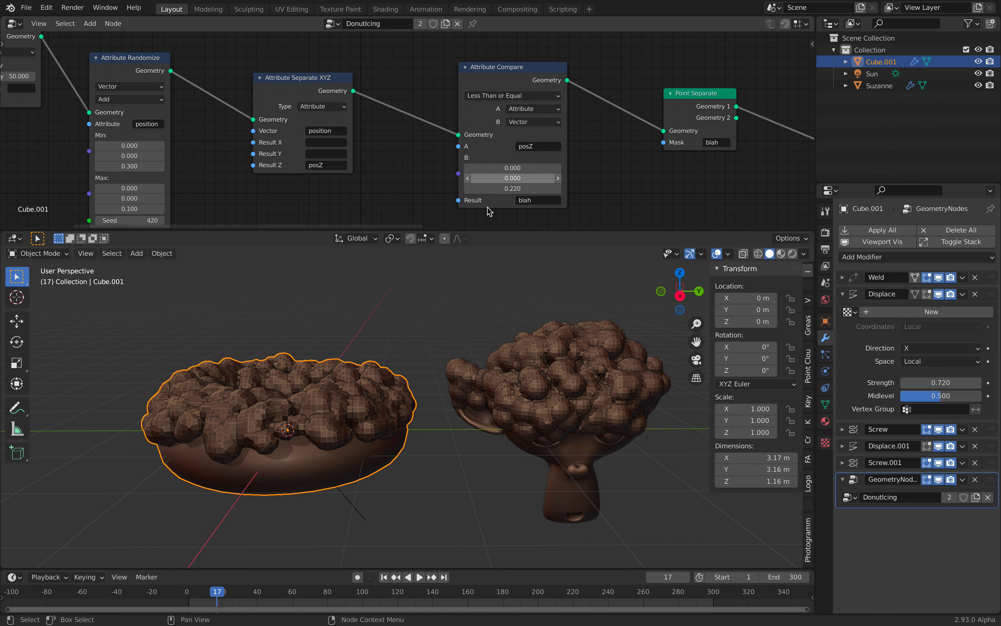
left_click(520, 188)
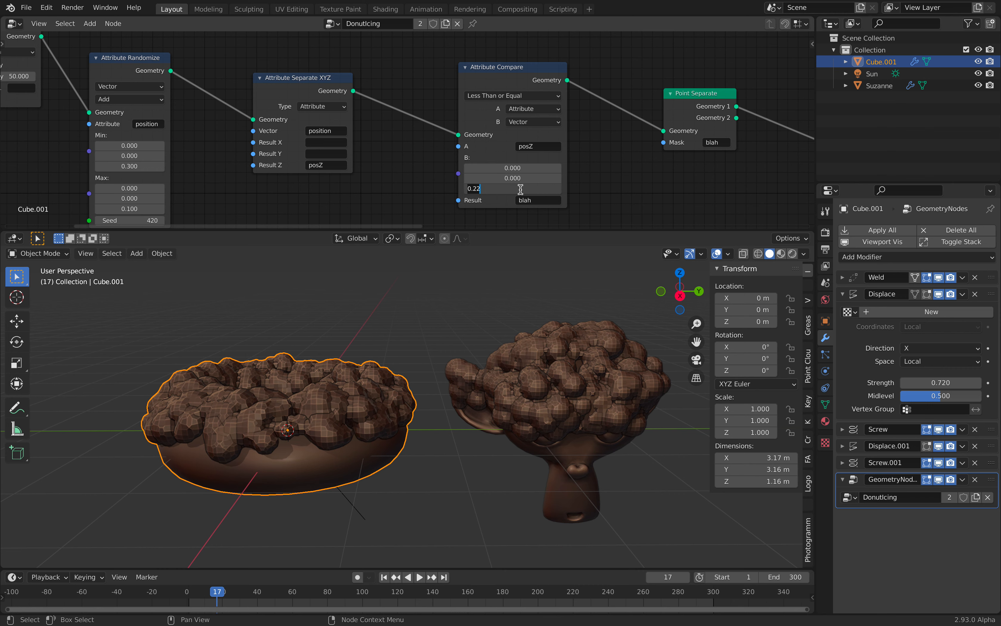
type(".4")
key("Return")
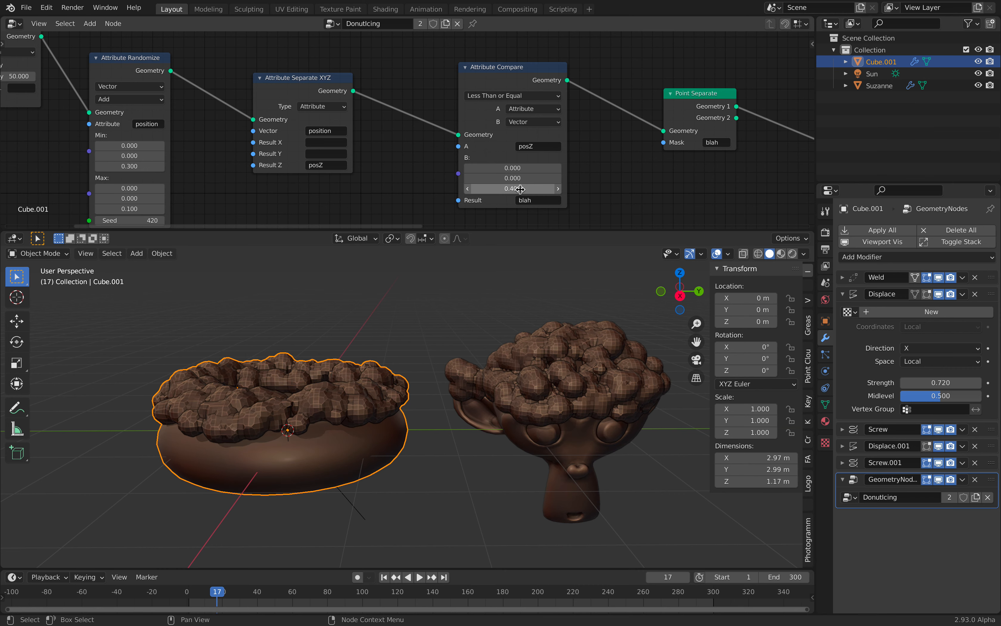
left_click(504, 189)
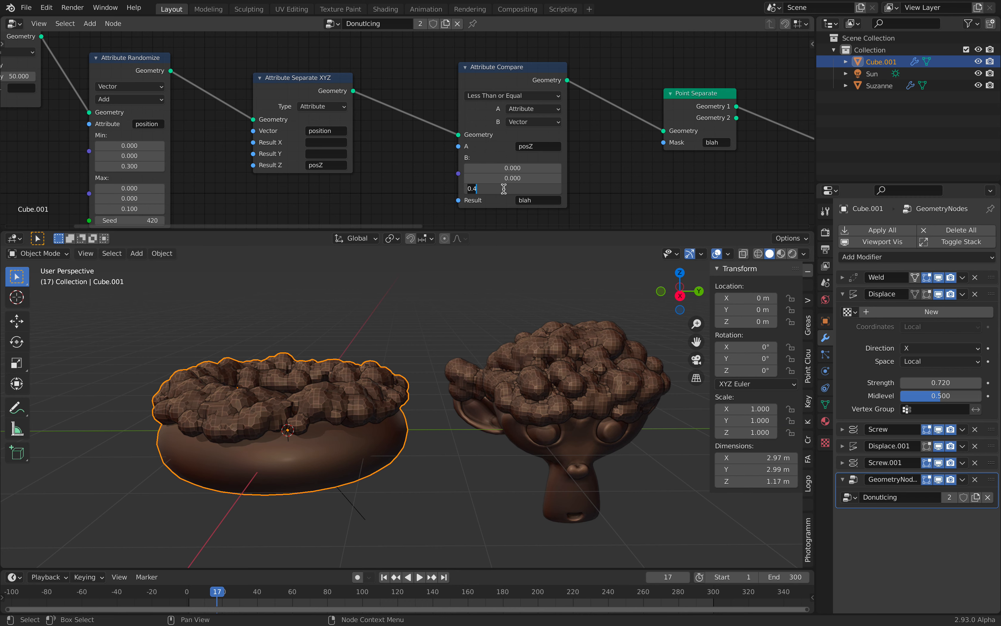
key("BackSpace")
type("2")
key("Return")
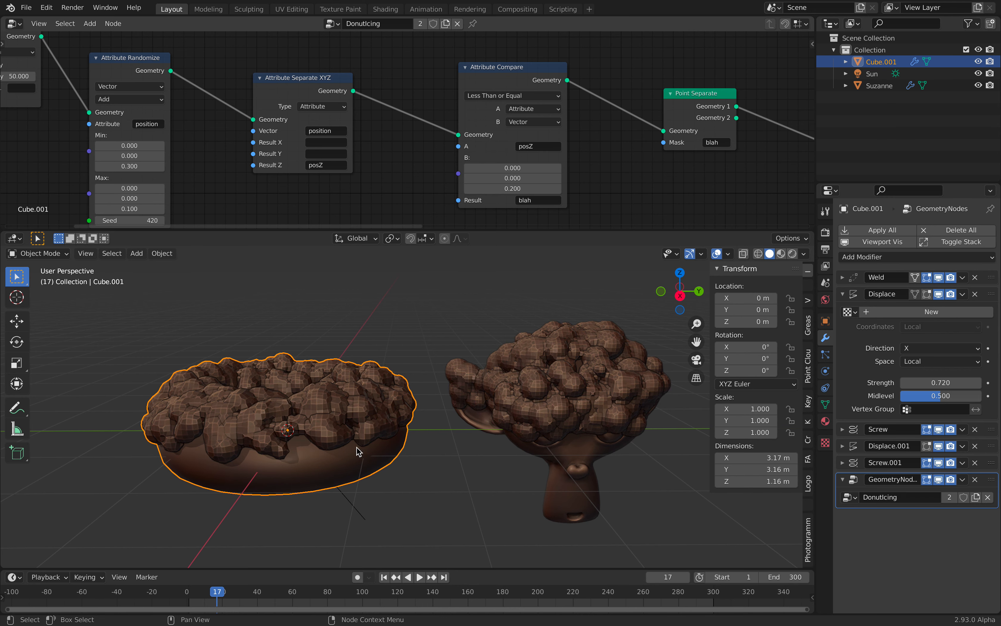
Set the Z value of input B in the Attribute Compare node to 0.1.
left_click(513, 188)
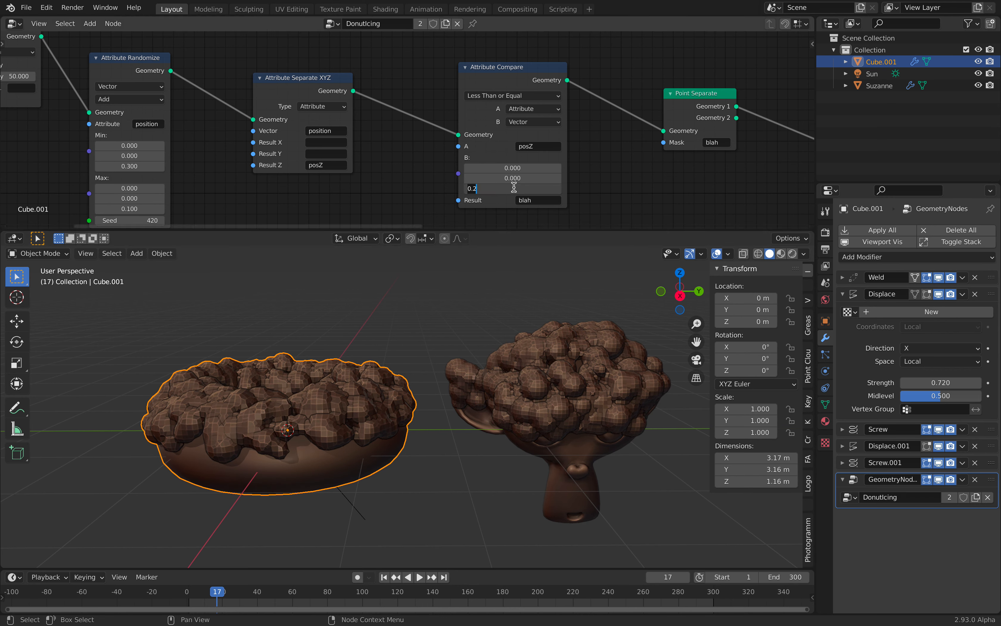
type(".1")
key("Return")
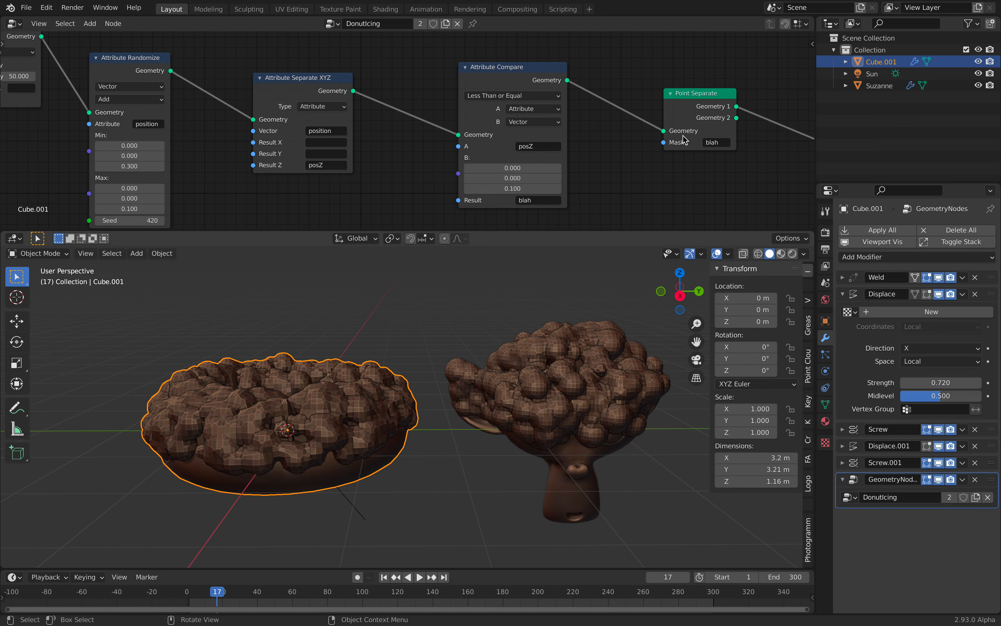
Try feeding Point Separate's Geometry 2 output into the radius Attribute Randomize node, and reconnect Geometry 1.
middle_click_drag(693, 178, 513, 174)
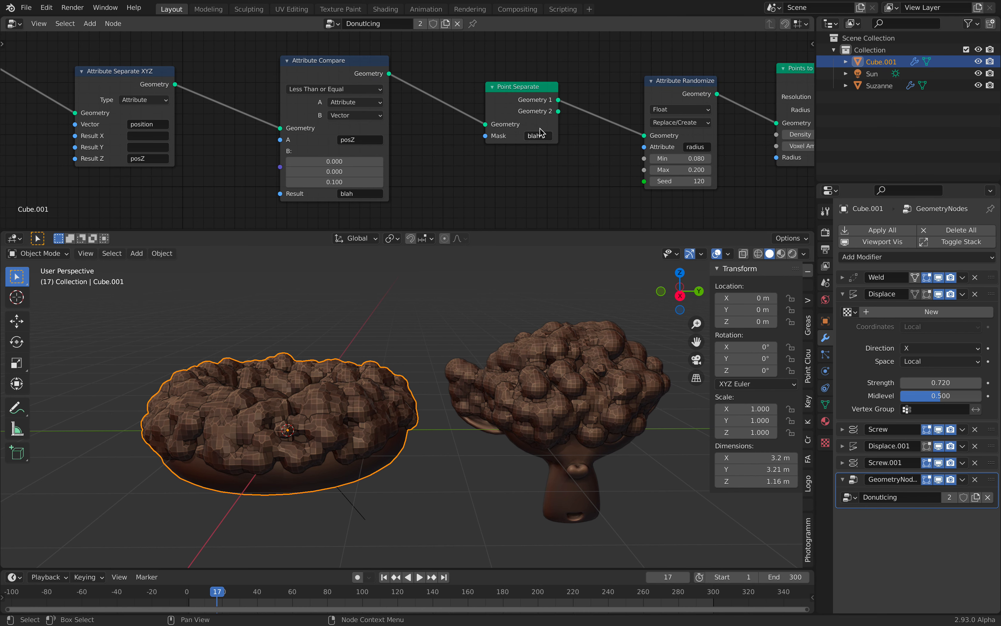
middle_click_drag(584, 48, 494, 60)
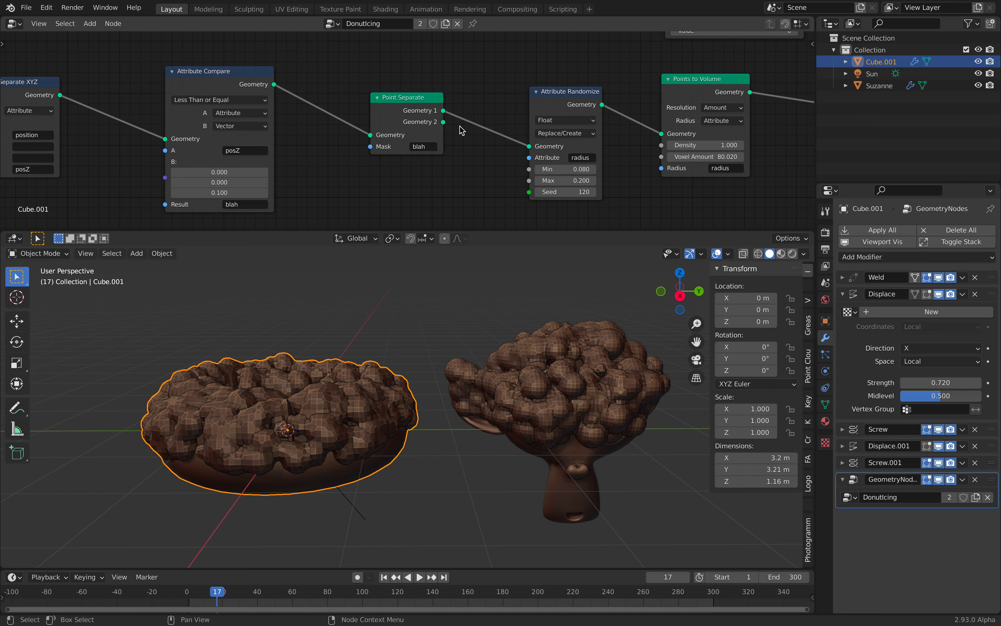
left_click_drag(443, 123, 530, 147)
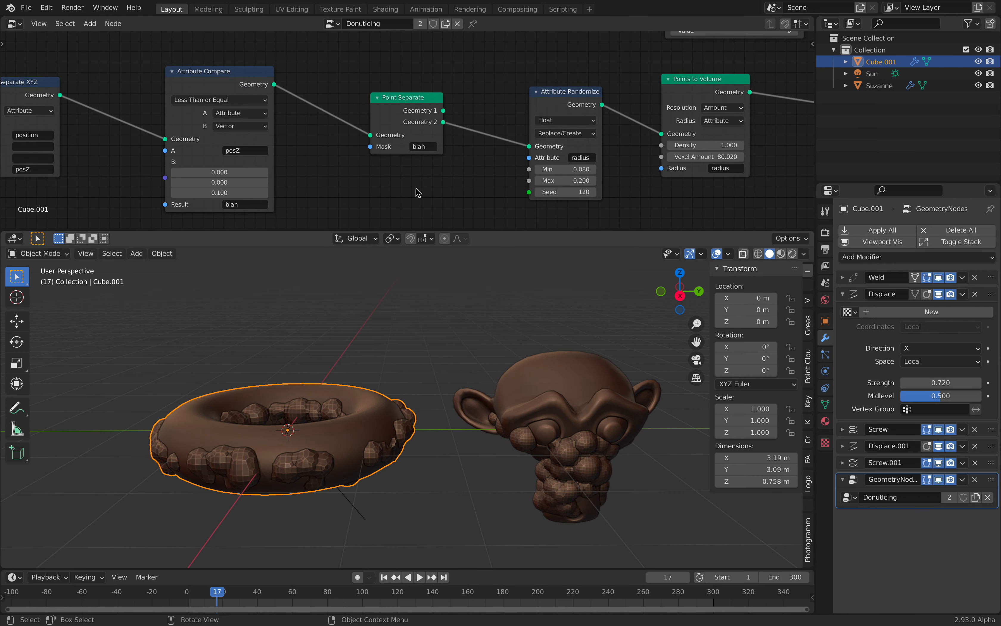
left_click_drag(443, 110, 529, 146)
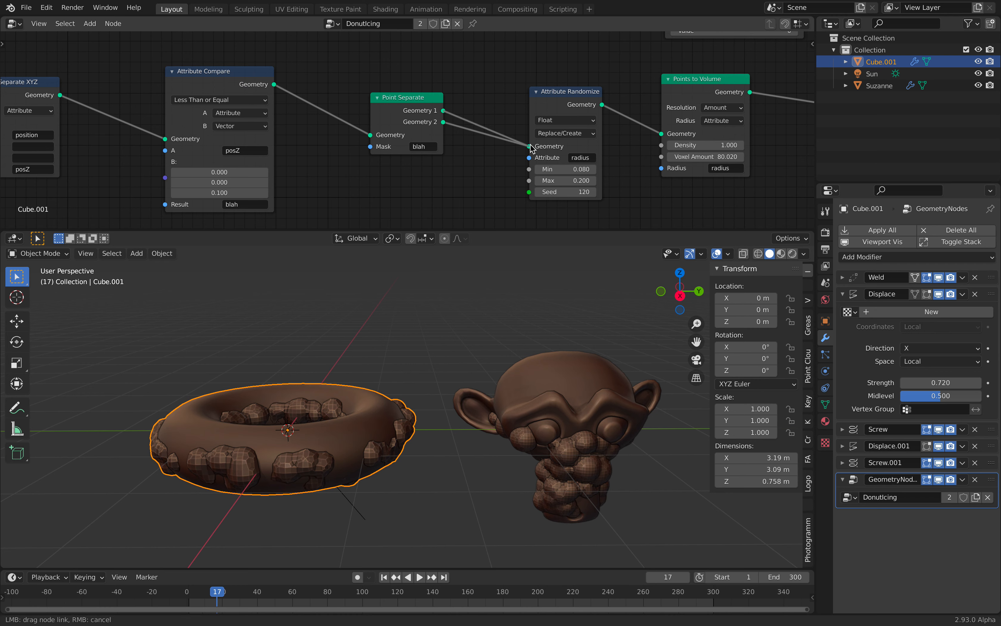
Switch the viewport to Material Preview shading and examine the two material_index Attribute Fill nodes leading into Join Geometry.
left_click(781, 254)
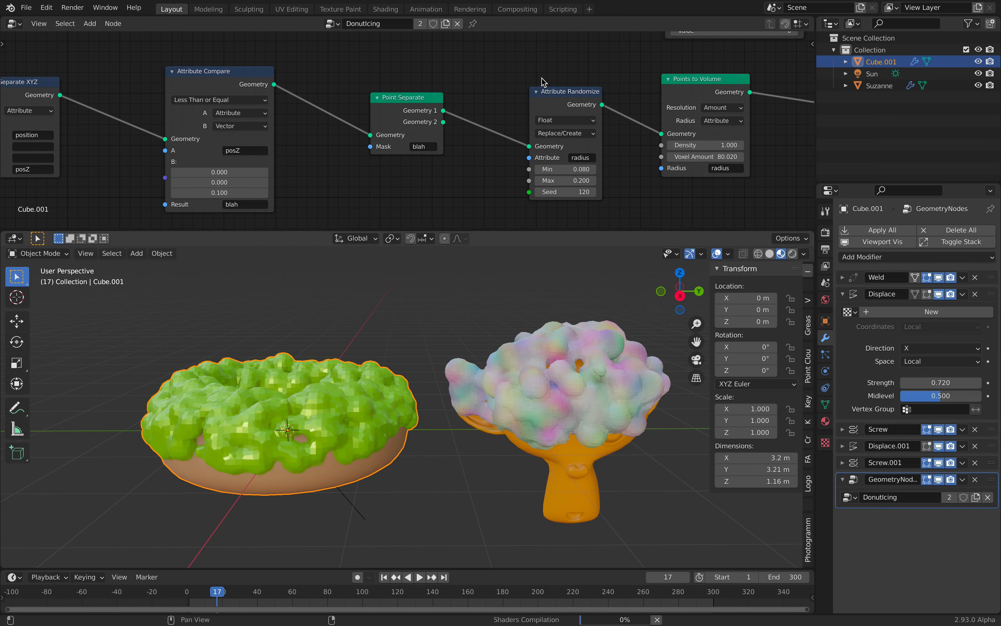
scroll(543, 81, "down", 4)
middle_click_drag(543, 81, 422, 102)
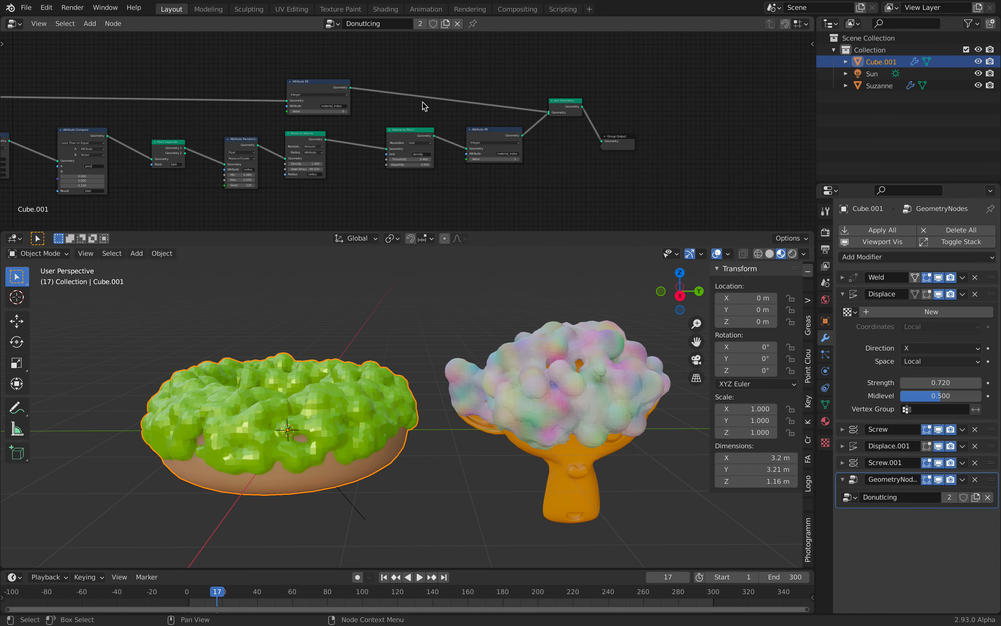
scroll(422, 102, "up", 3)
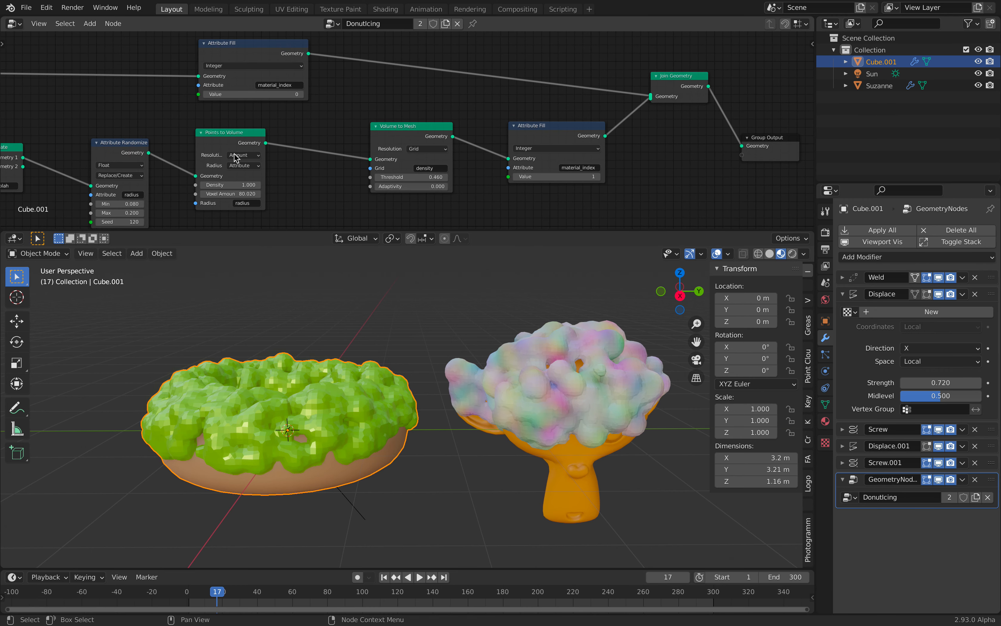
middle_click_drag(452, 110, 478, 108)
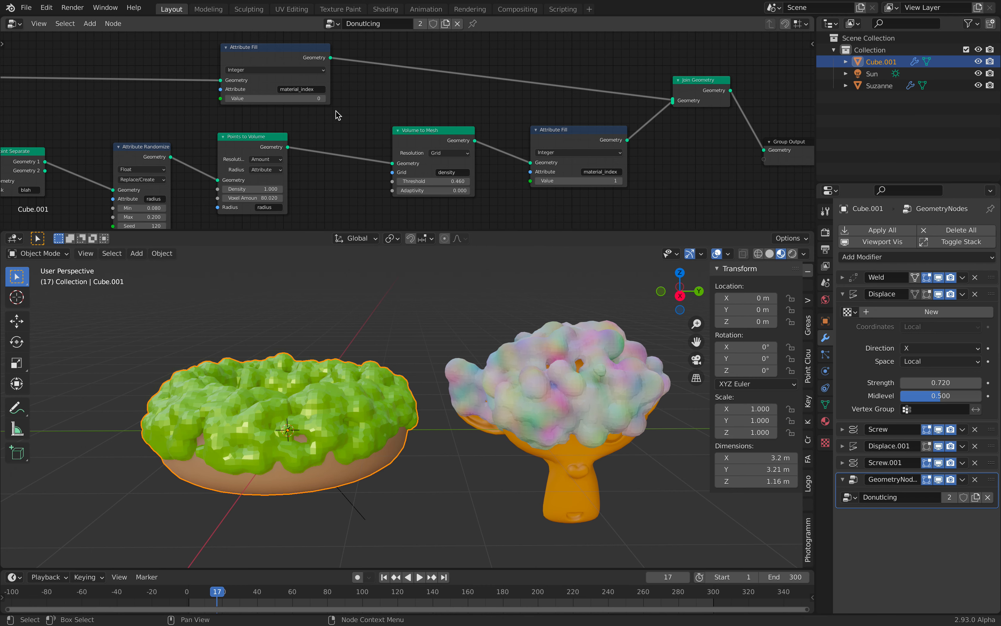
scroll(400, 101, "up", 1)
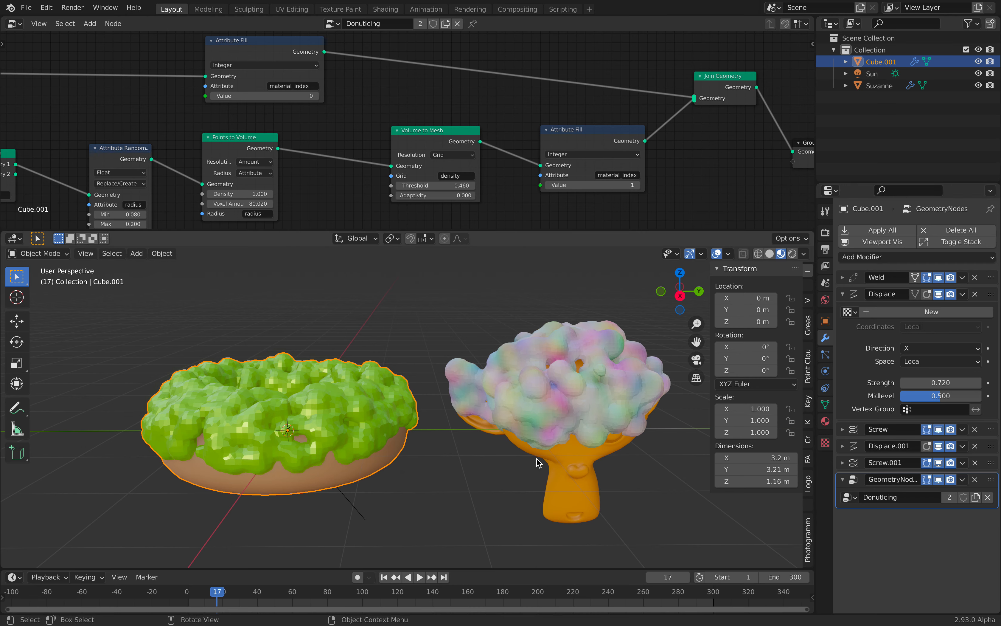
Check the material slots of the monkey head and of the donut.
left_click(545, 458)
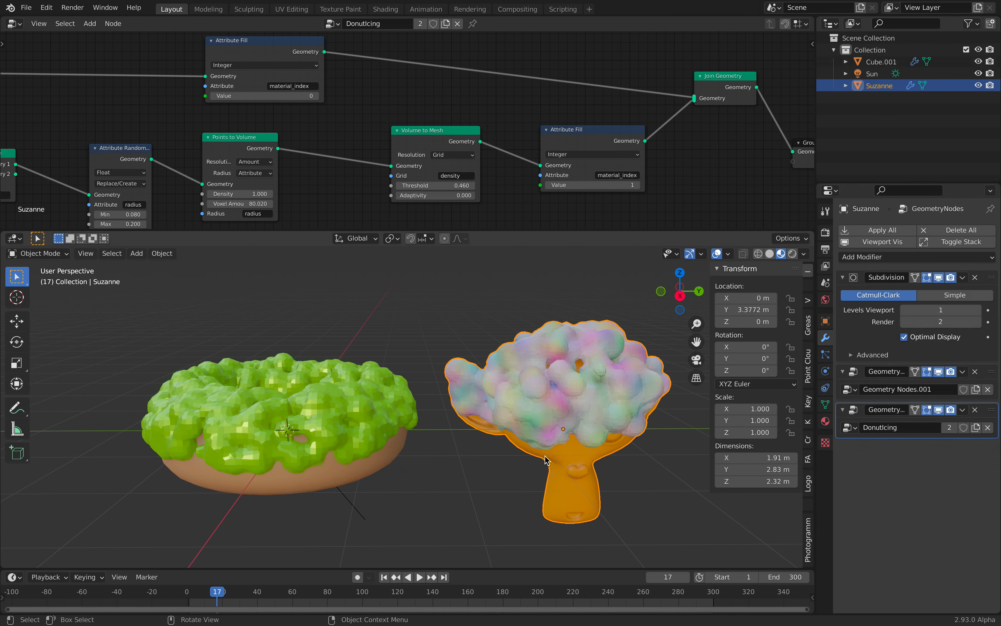
left_click(825, 421)
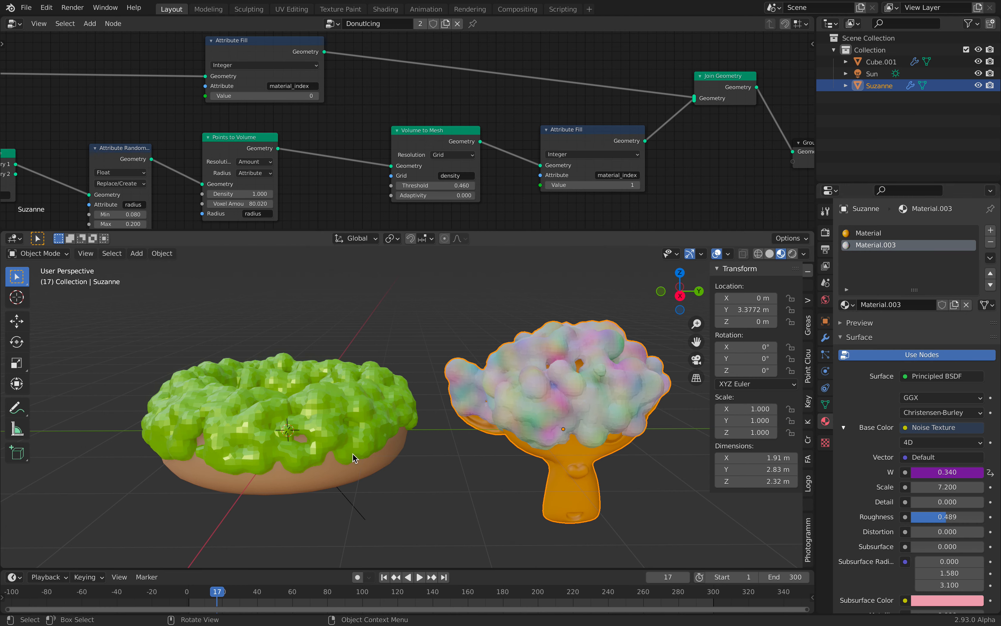
left_click(358, 473)
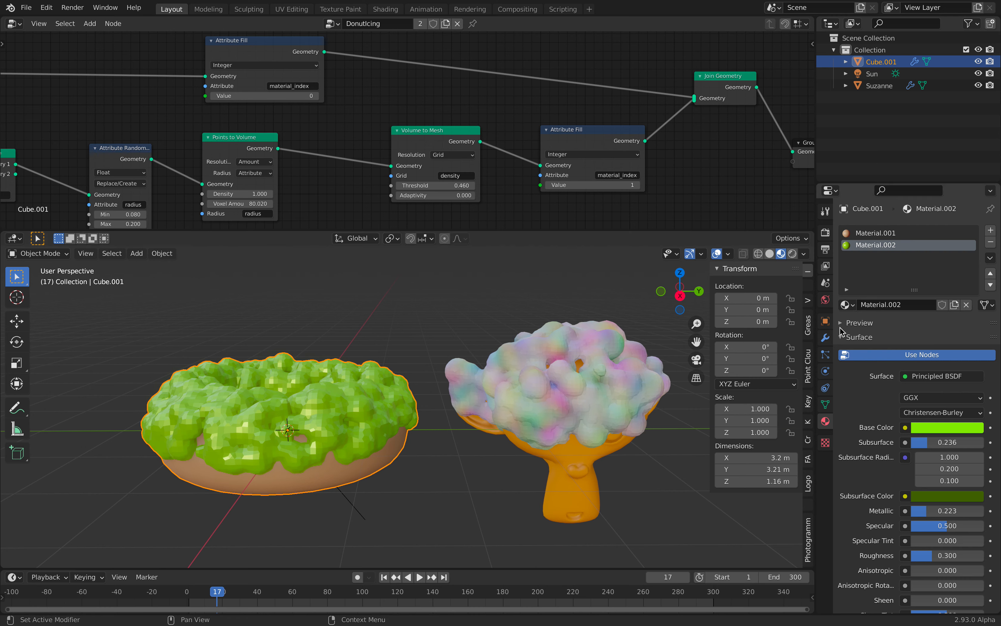
Set the viewport steps of the donut's Screw.001 modifier to 12 and inspect the donut from below.
left_click(826, 337)
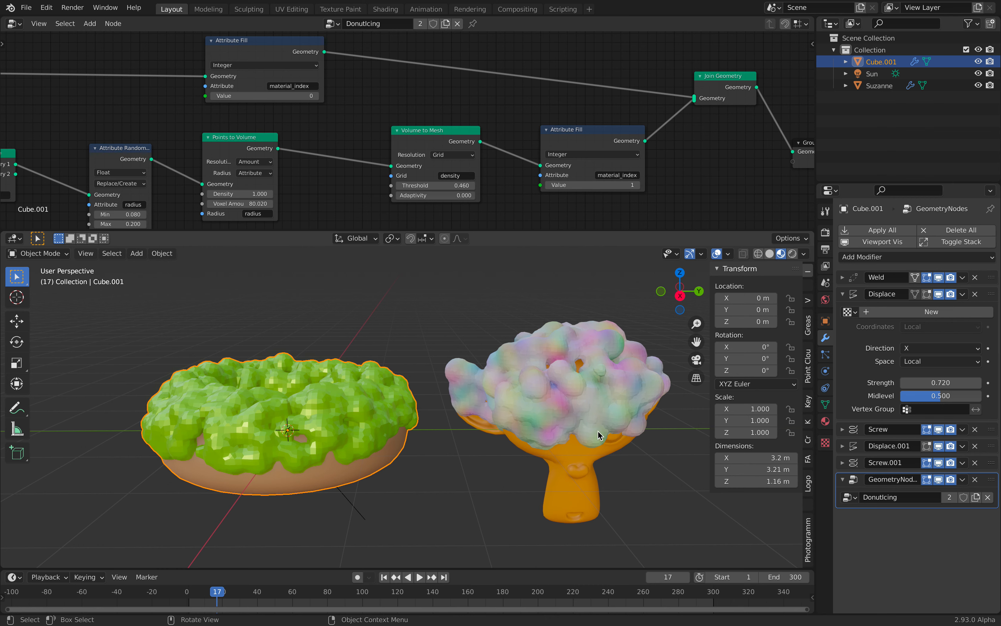
left_click(843, 462)
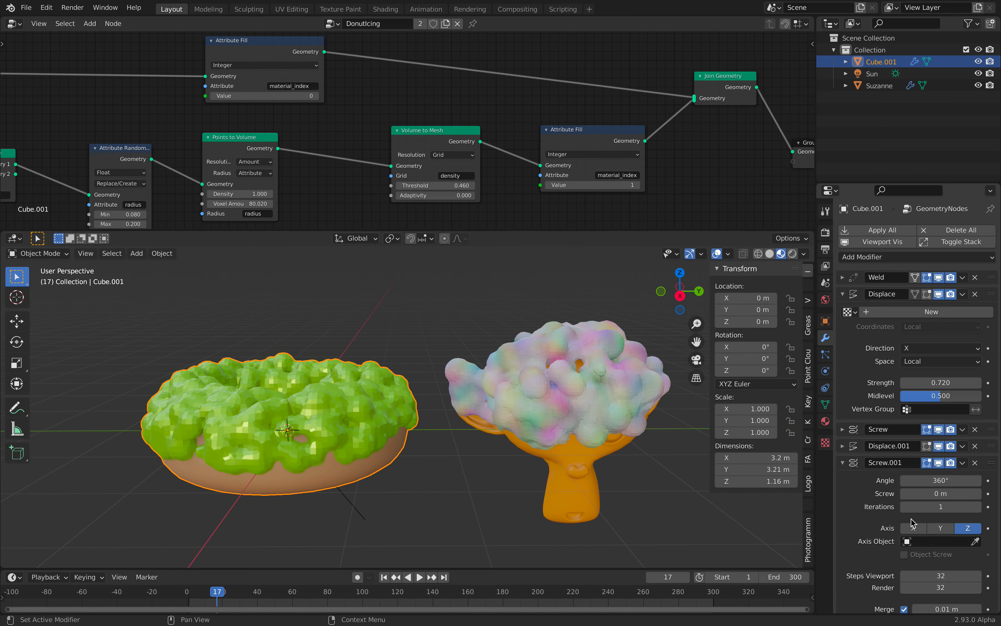
scroll(914, 526, "down", 3)
left_click(926, 529)
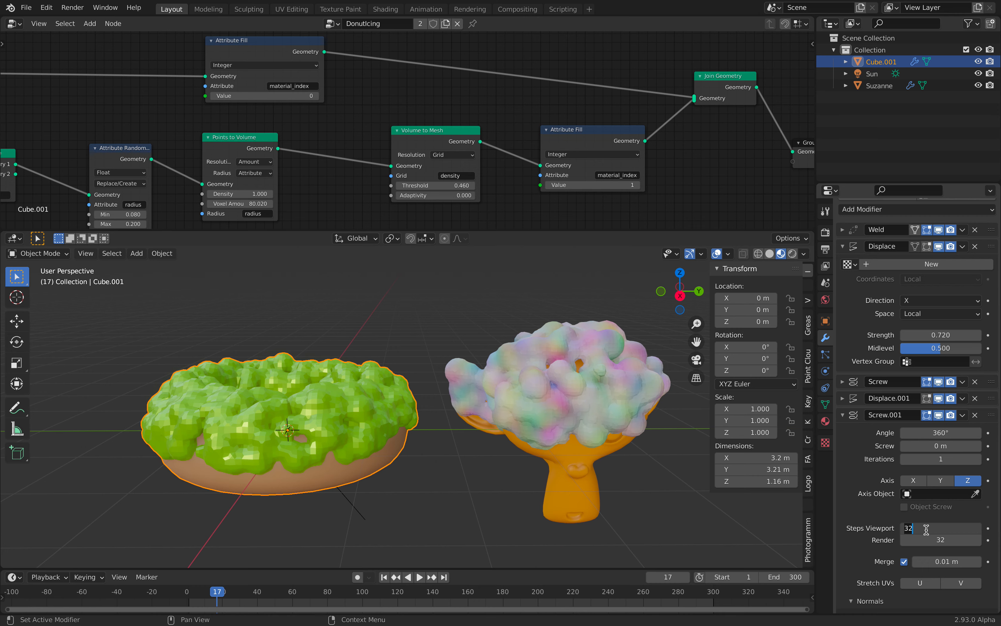
type("12")
key("Return")
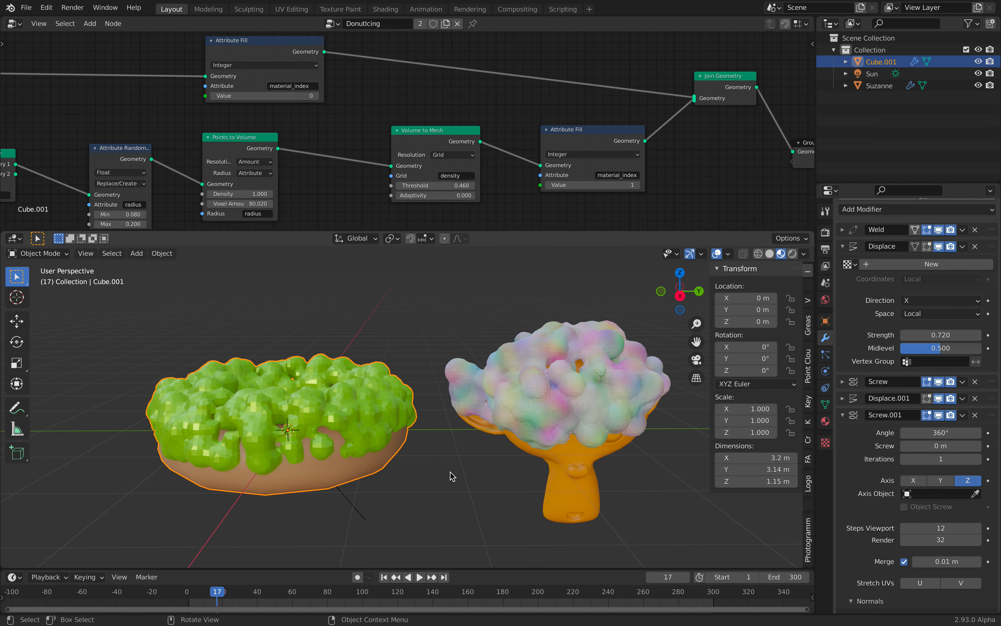
middle_click_drag(451, 439, 456, 384)
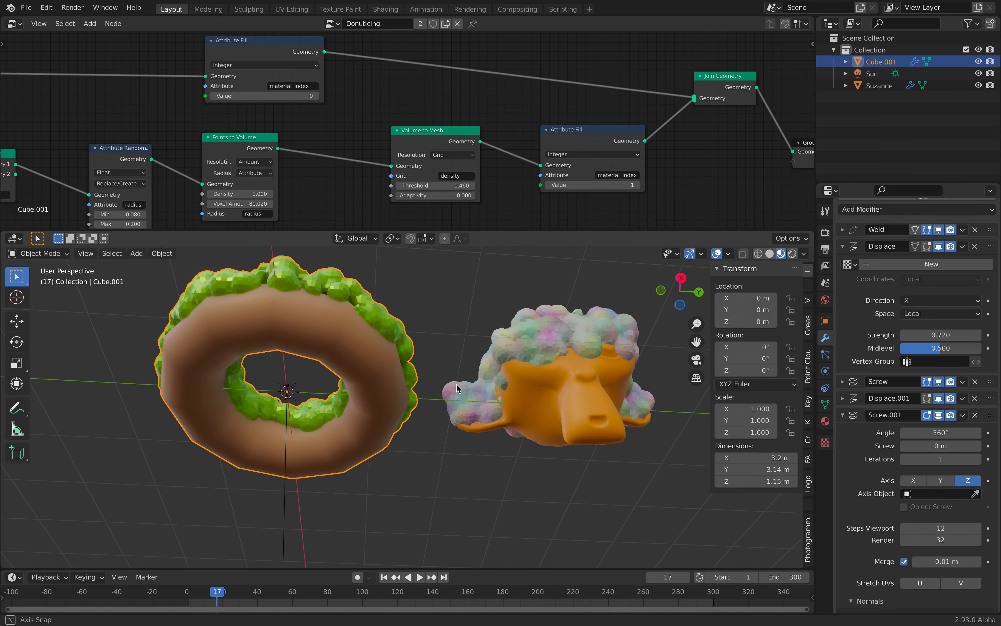
Try 4 viewport steps in the Screw.001 modifier and set the value back to 12.
left_click(937, 528)
key("BackSpace")
key("BackSpace")
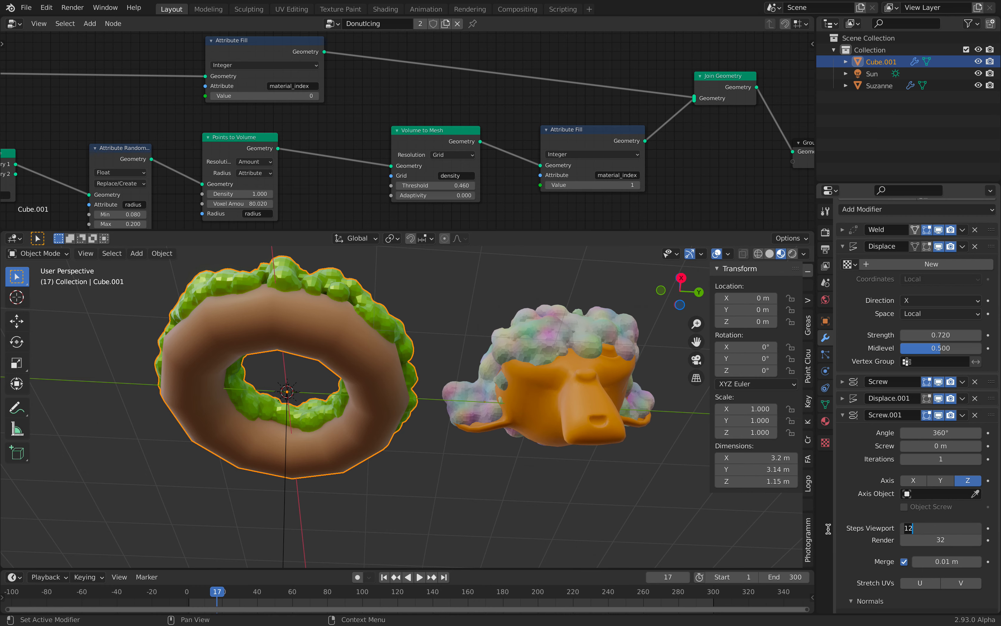
type("4")
key("Return")
middle_click_drag(590, 446, 641, 302)
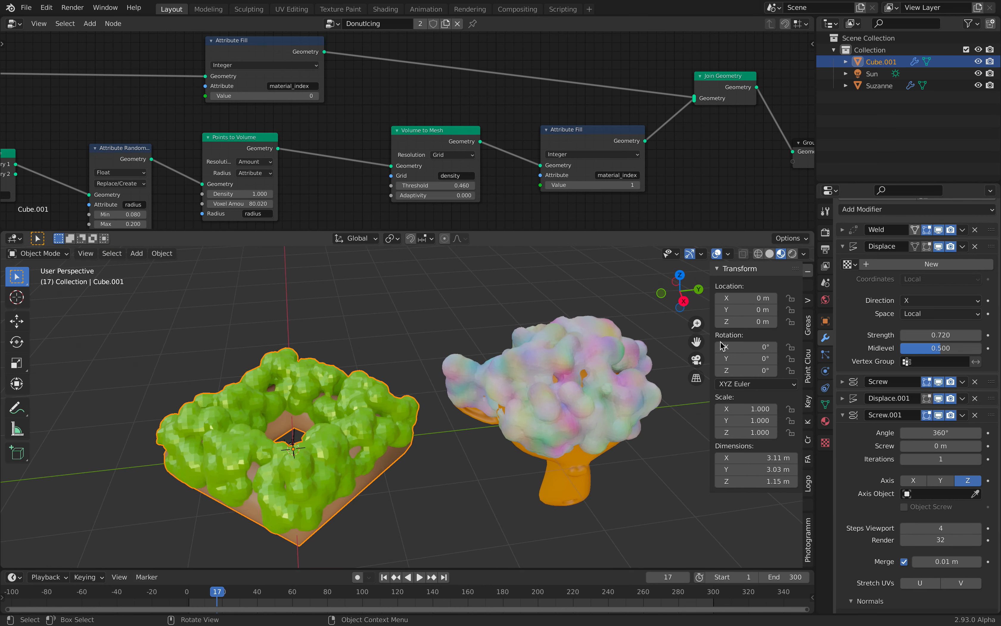
left_click(936, 528)
type("12")
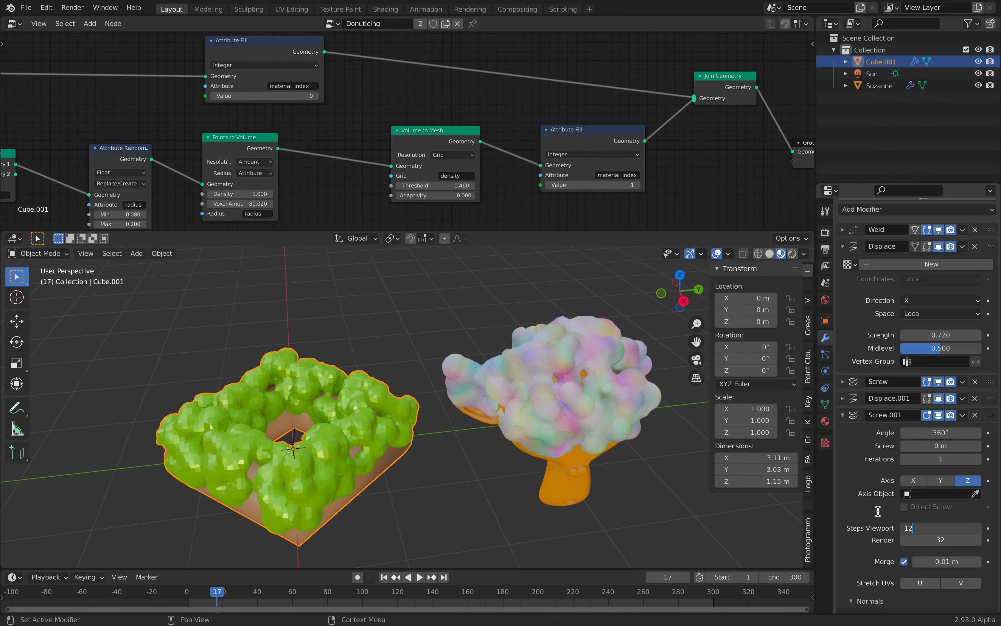
key("Return")
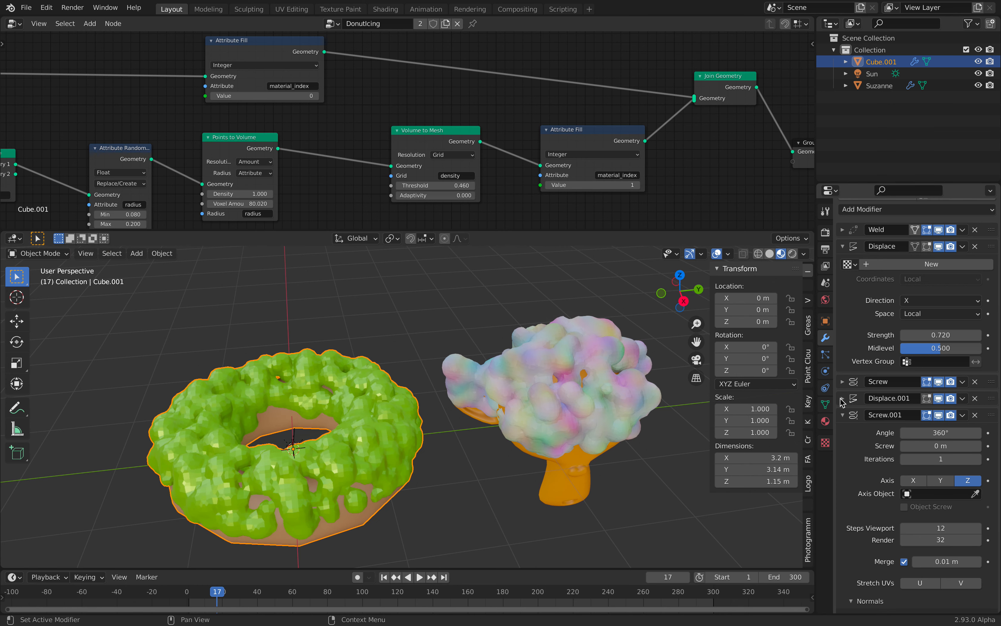
Try a strength of 1 in the donut's Displace.001 modifier.
left_click(842, 400)
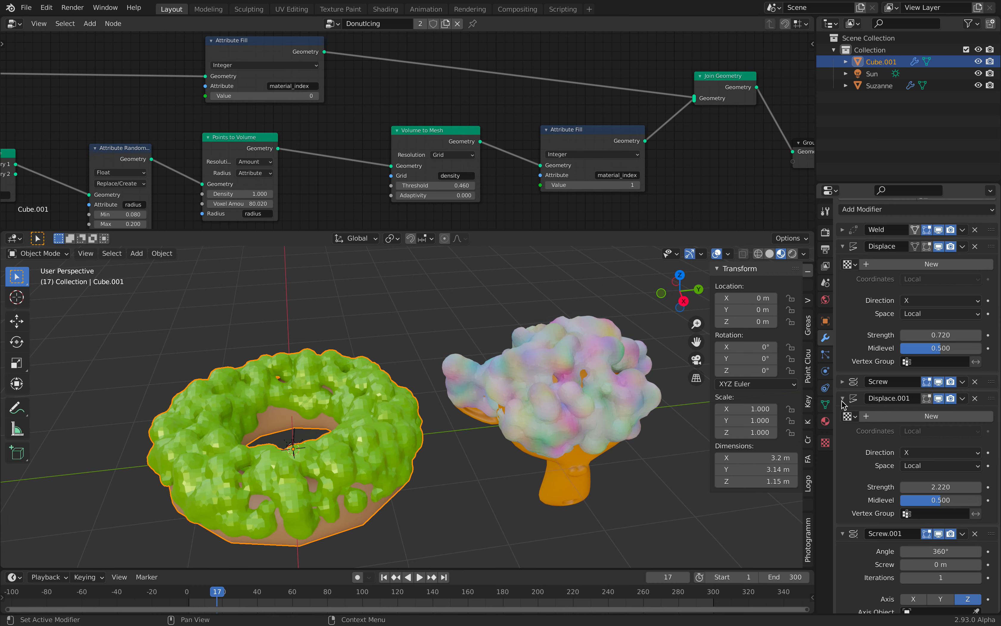
middle_click_drag(523, 418, 570, 341)
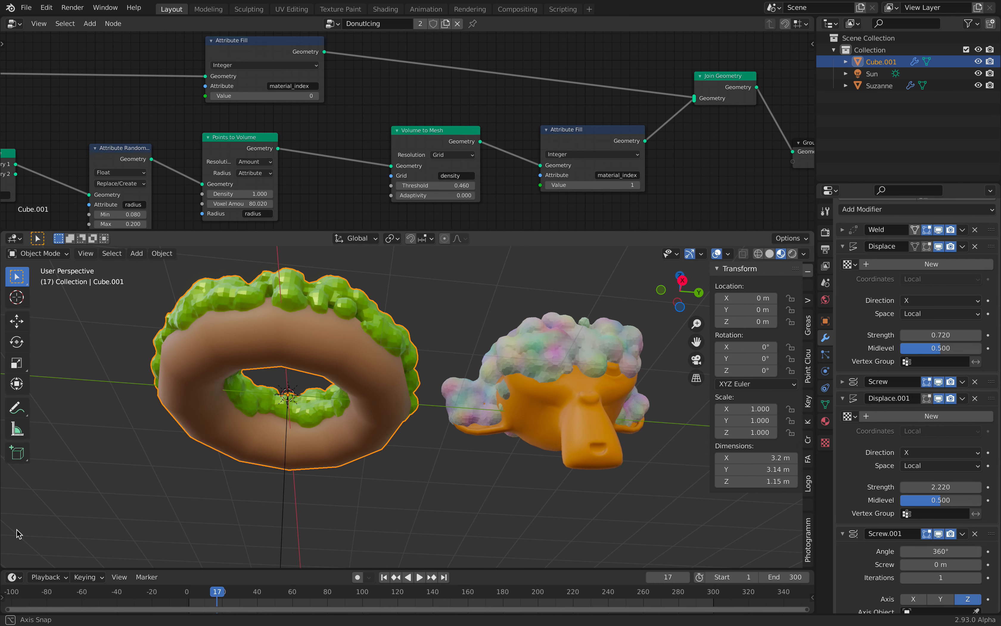
left_click(925, 487)
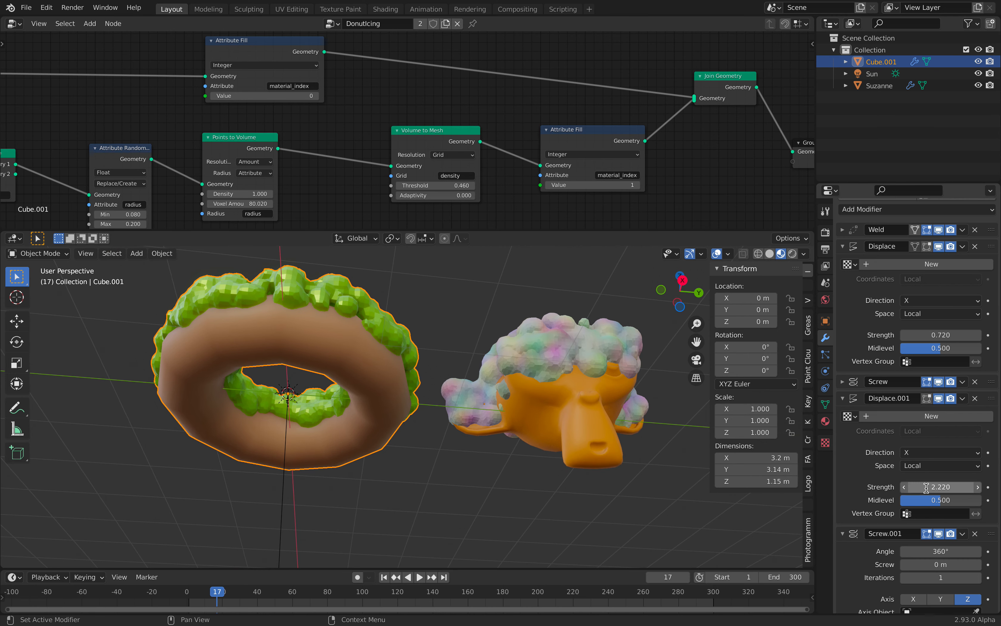
type("1")
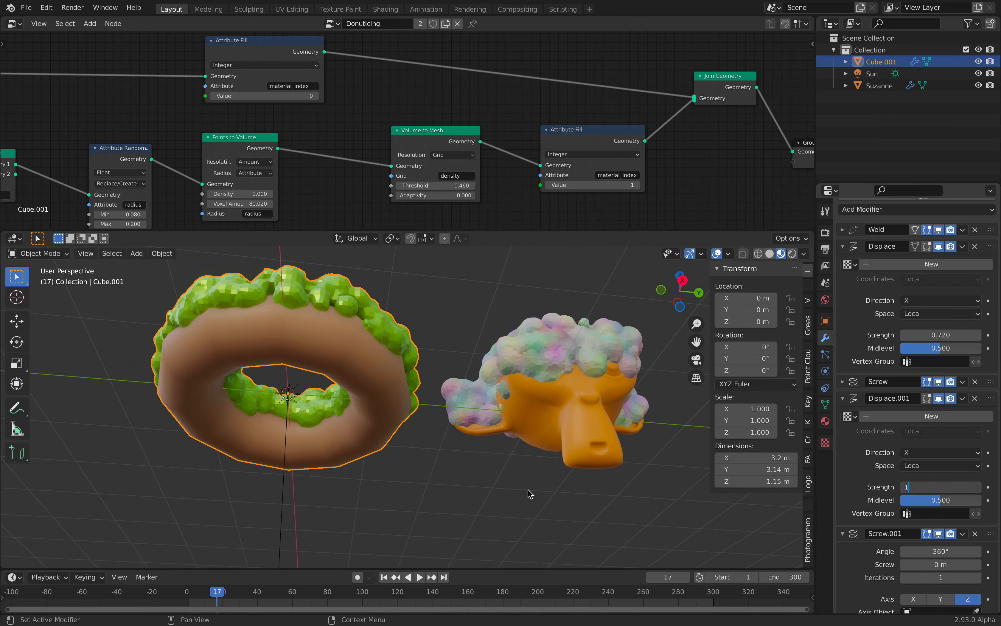
key("Return")
middle_click_drag(463, 326, 454, 462)
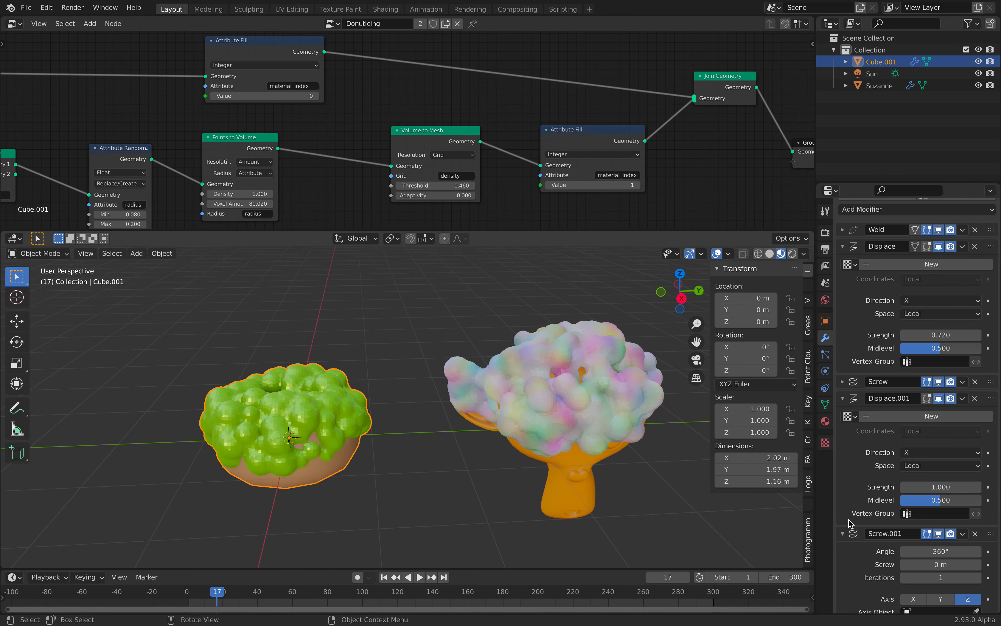
Set the strength of the donut's Displace.001 modifier to 3.
double_click(925, 487)
type("3")
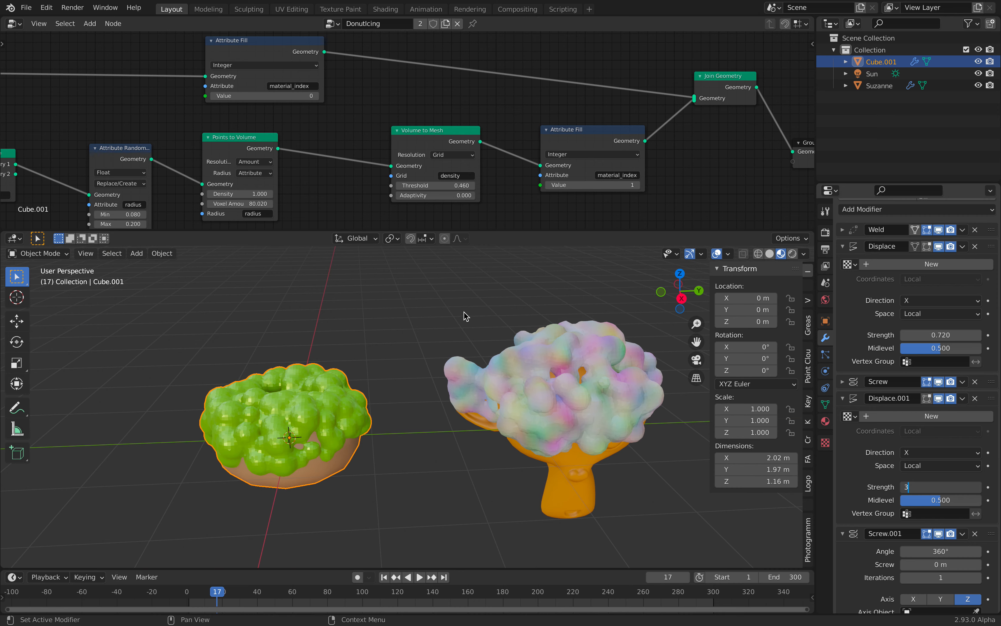
key("Return")
middle_click_drag(466, 322, 454, 372)
scroll(476, 376, "down", 2)
middle_click_drag(522, 407, 466, 364)
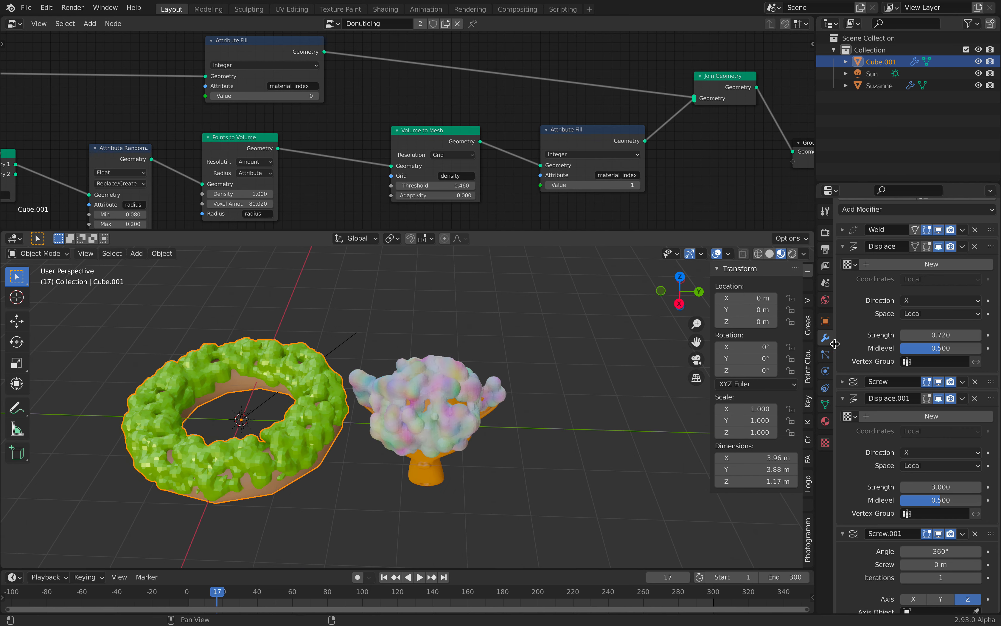
Hide the viewport sidebar, add an ico sphere and move it about 6.4 m, mostly along Y, beyond the monkey head.
key("alt+a")
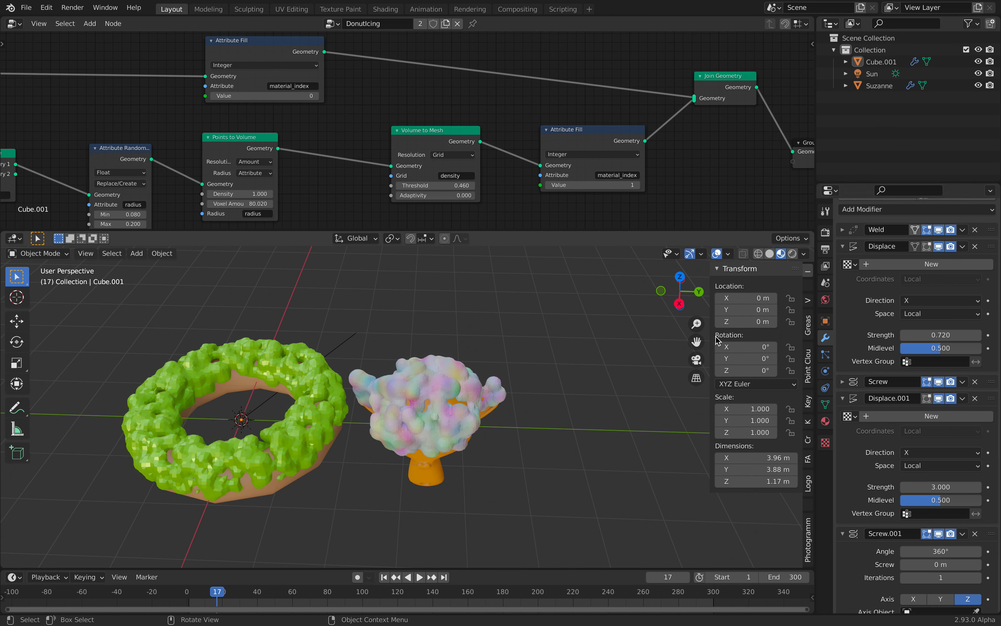
key("n")
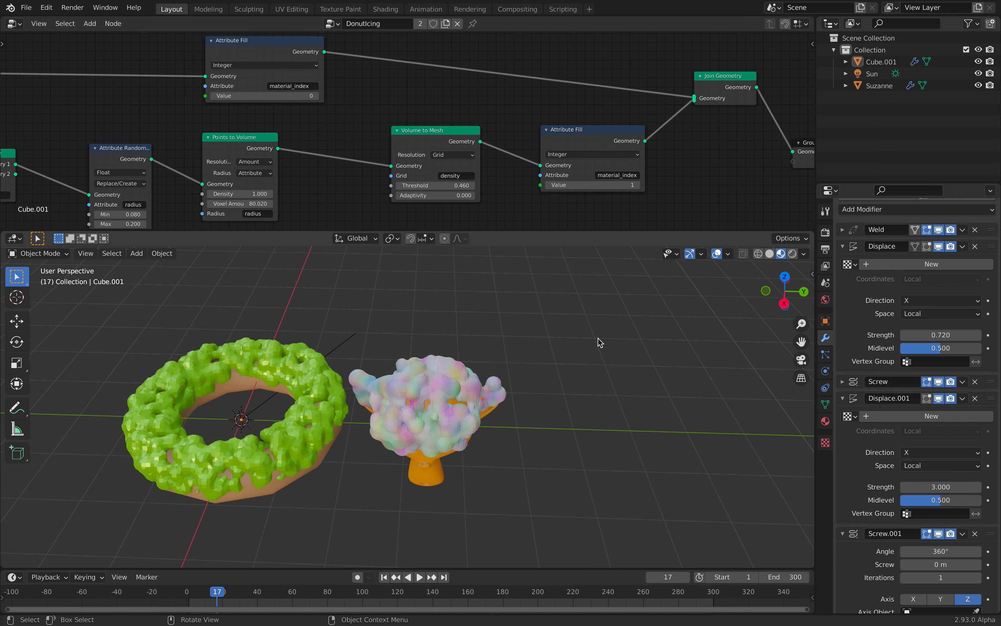
key("shift+a")
mouse_move(599, 341)
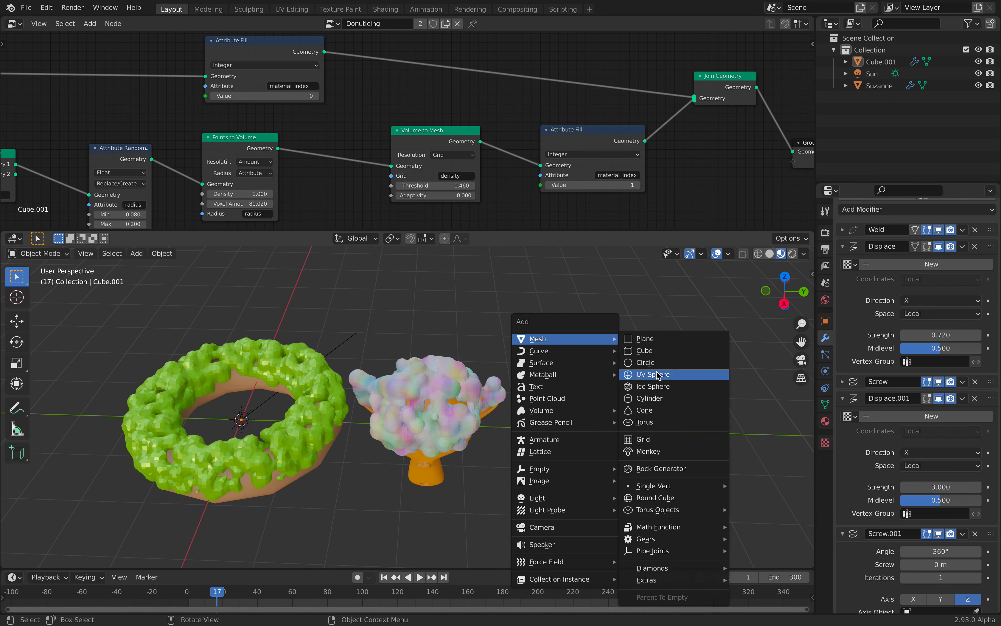
left_click(661, 385)
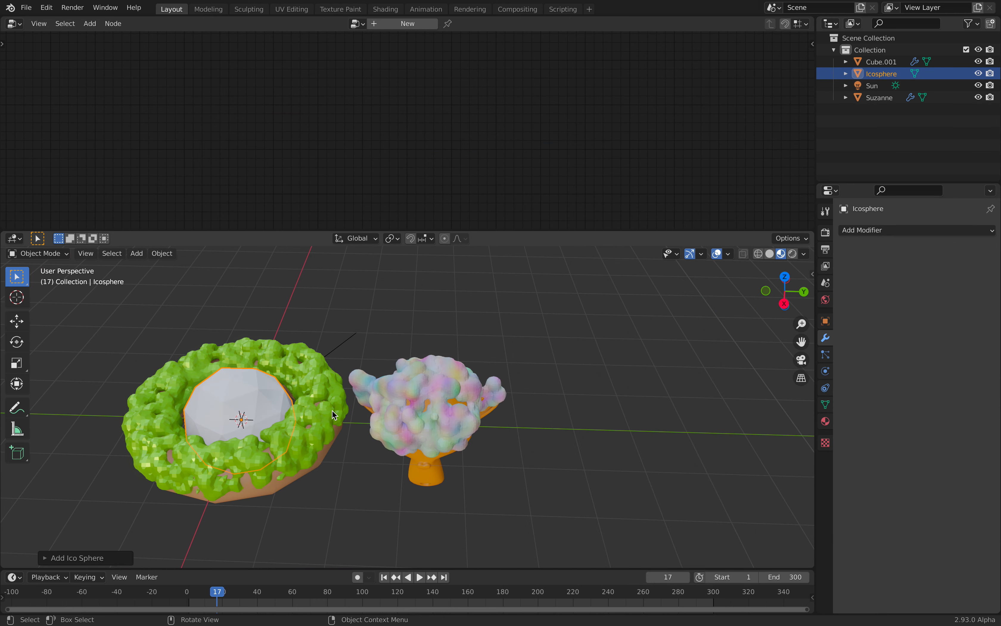
key("g")
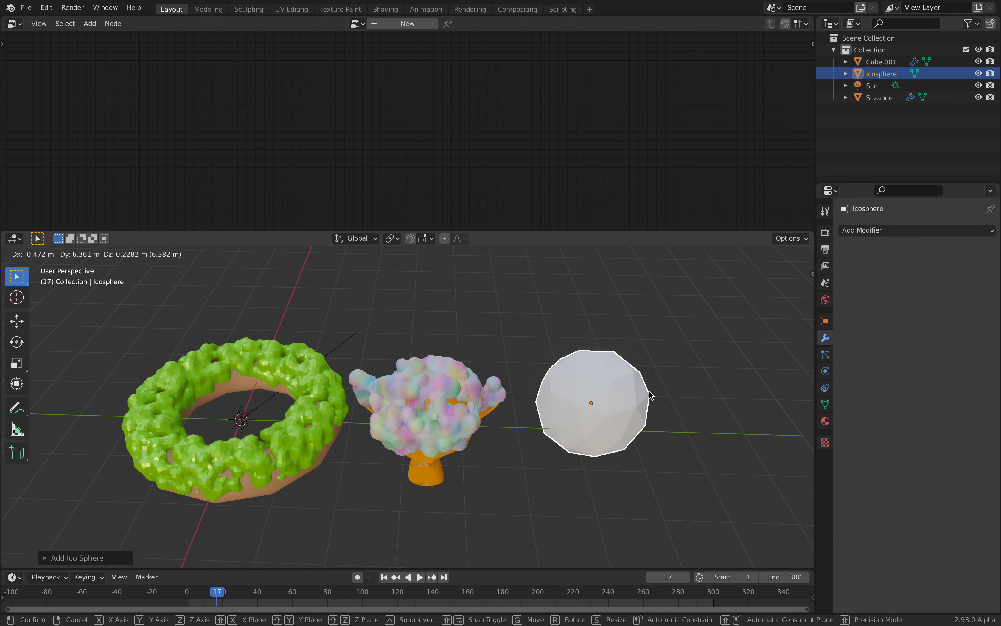
left_click(538, 380)
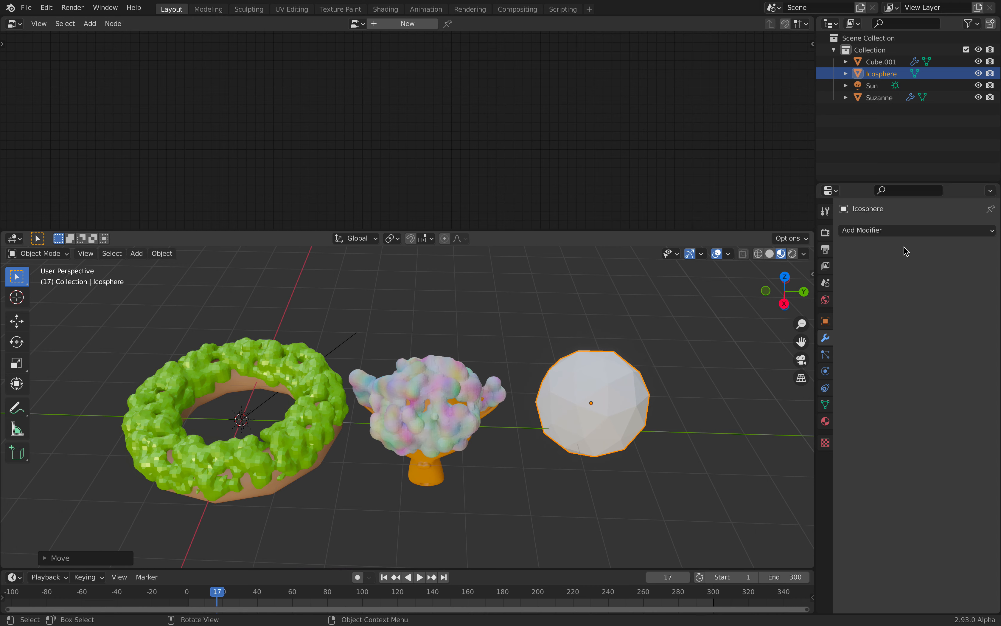
Copy the donut's DonutIcing geometry nodes modifier to the icosphere, leaving only the icosphere selected.
left_click(280, 483, "shift")
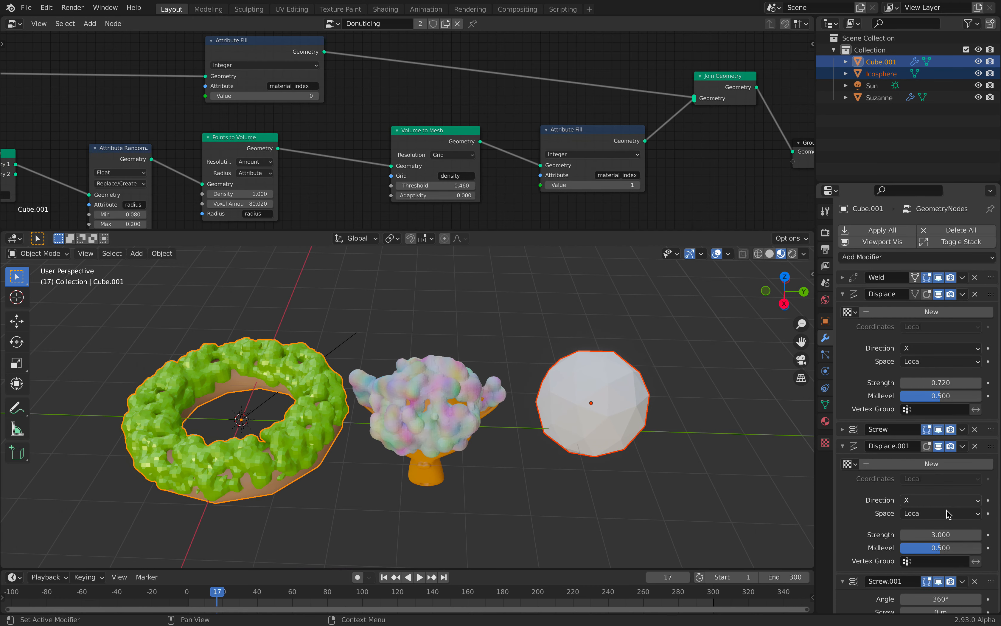
scroll(1000, 551, "down", 10)
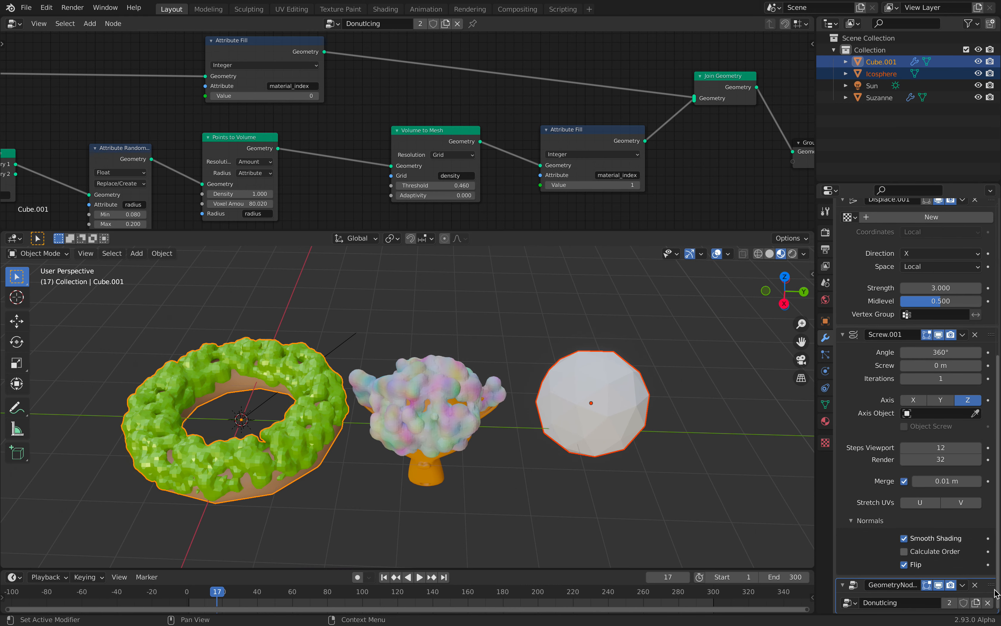
left_click(962, 584)
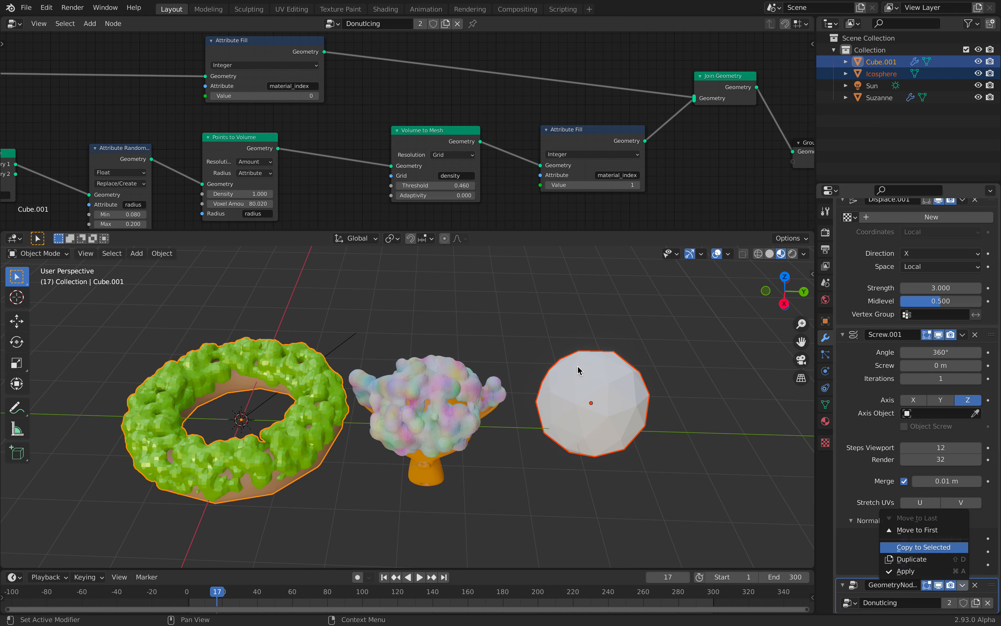
key("Return")
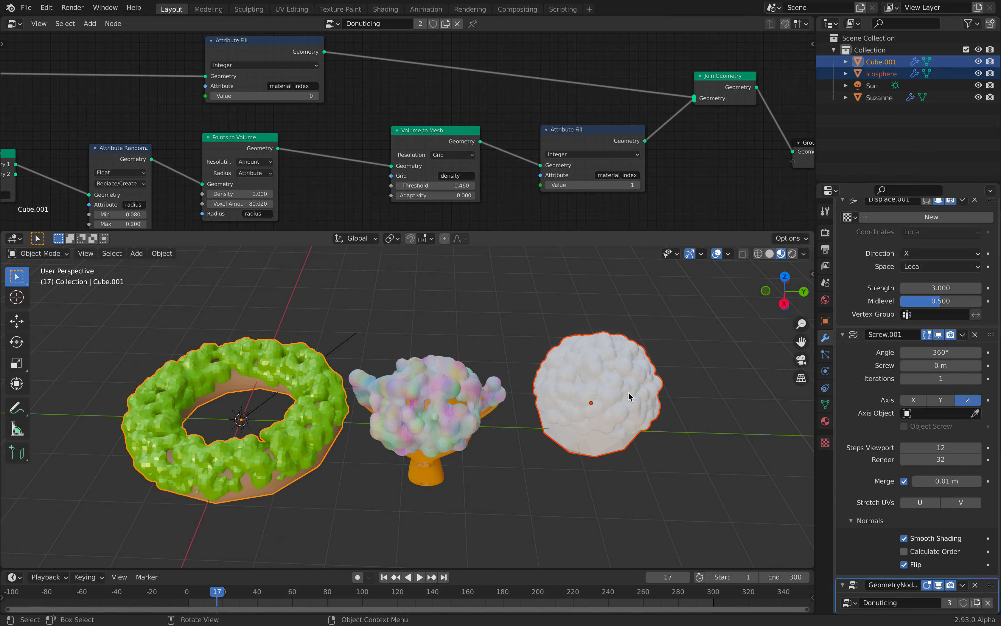
key("alt+a")
left_click(590, 400)
middle_click_drag(698, 393, 585, 379, "shift")
scroll(483, 377, "up", 2)
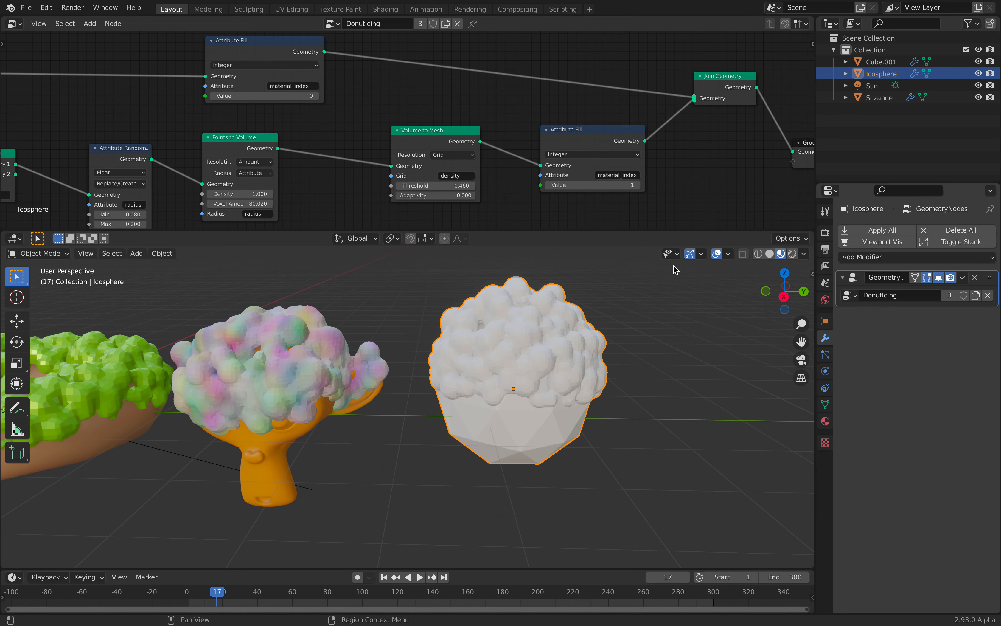
Add a Combine XYZ node to the DonutIcing tree, placed below the Attribute Separate XYZ node.
scroll(397, 158, "down", 2)
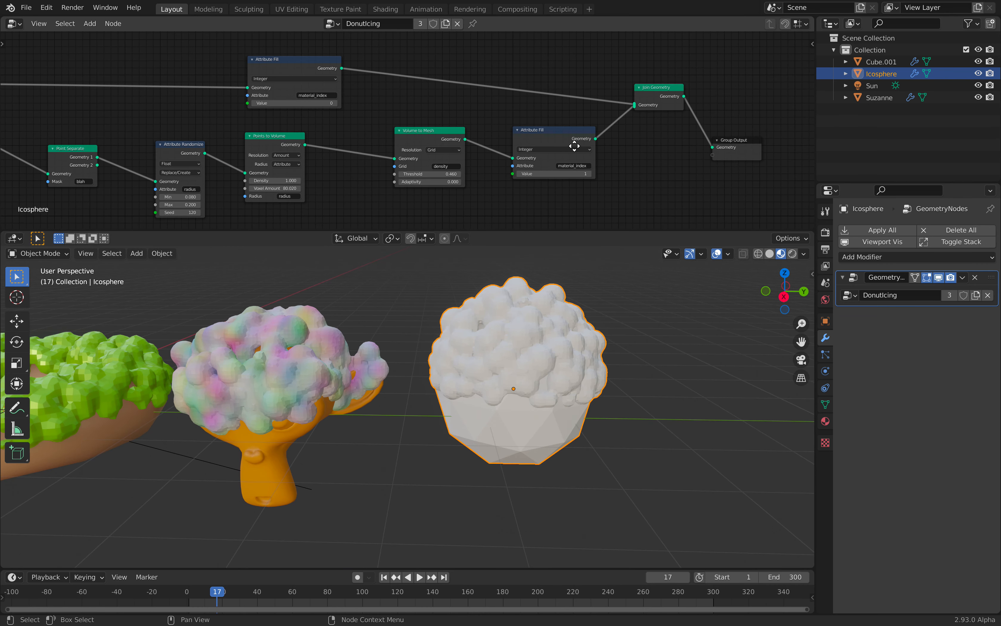
middle_click_drag(574, 146, 432, 117)
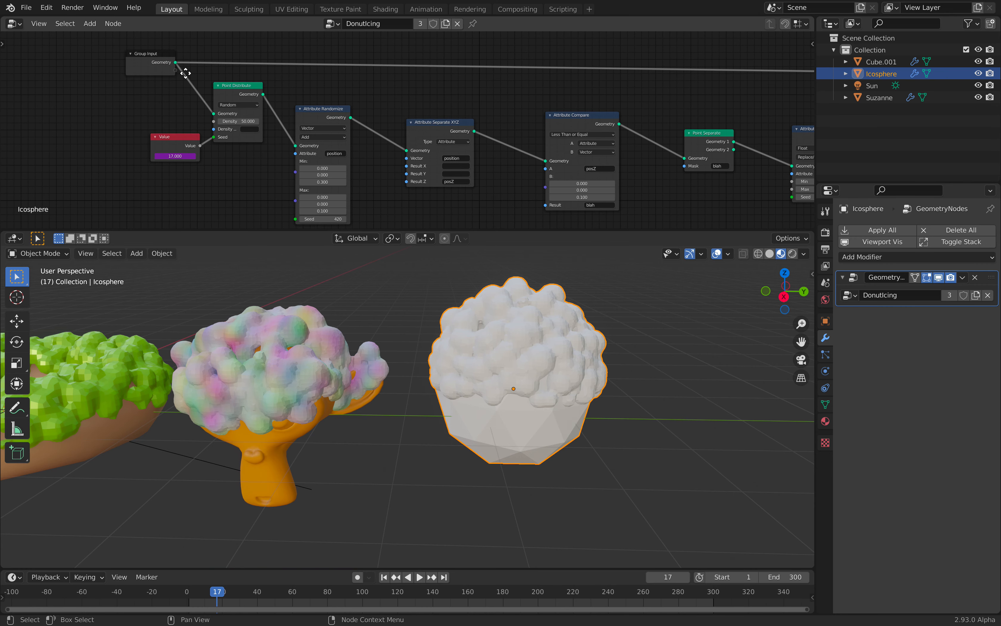
scroll(184, 78, "up", 1)
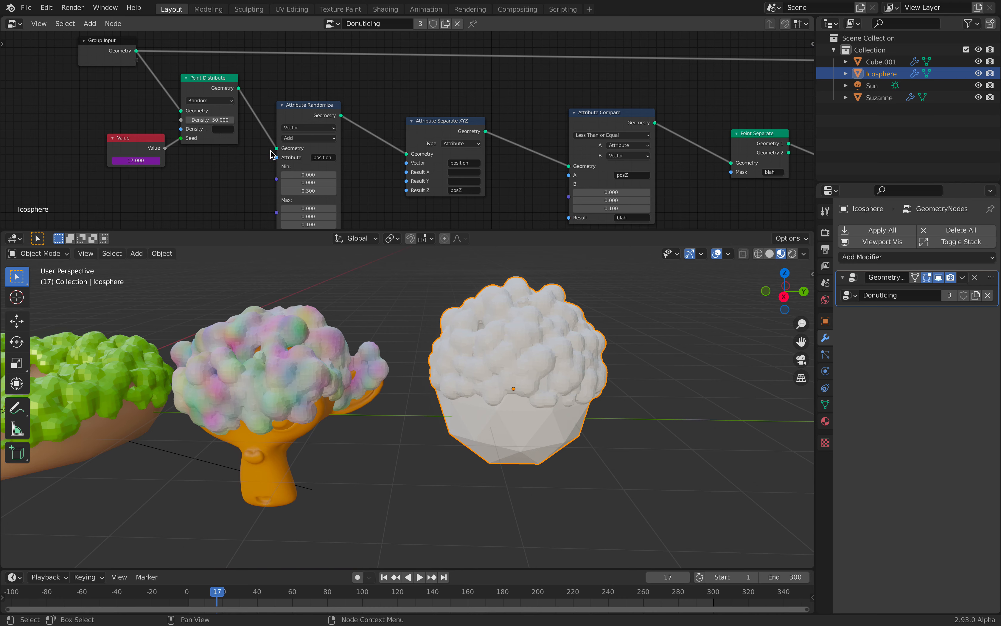
scroll(390, 173, "down", 1)
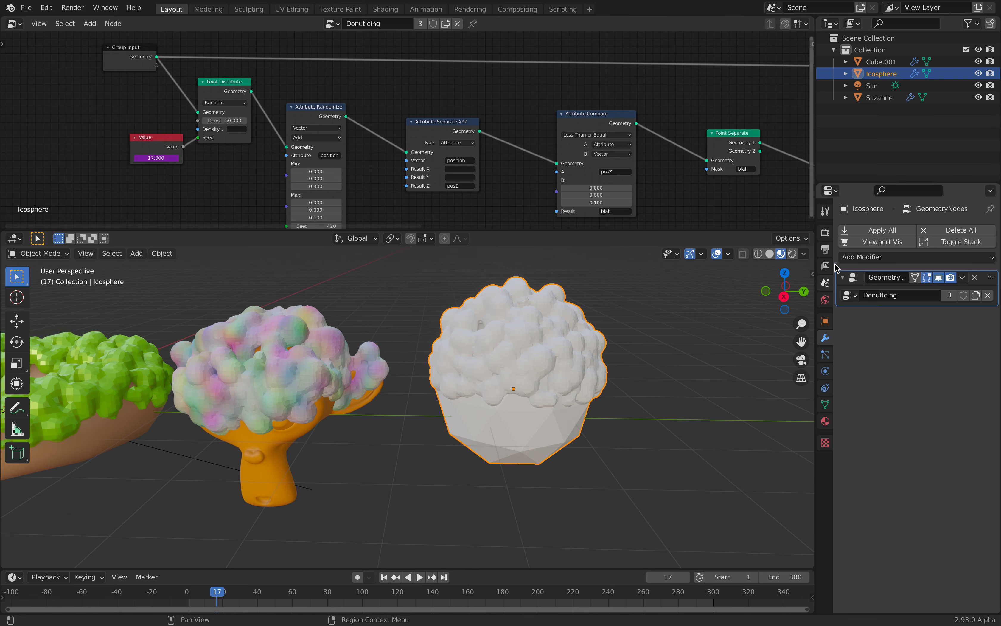
middle_click_drag(685, 179, 441, 183)
key("shift+a")
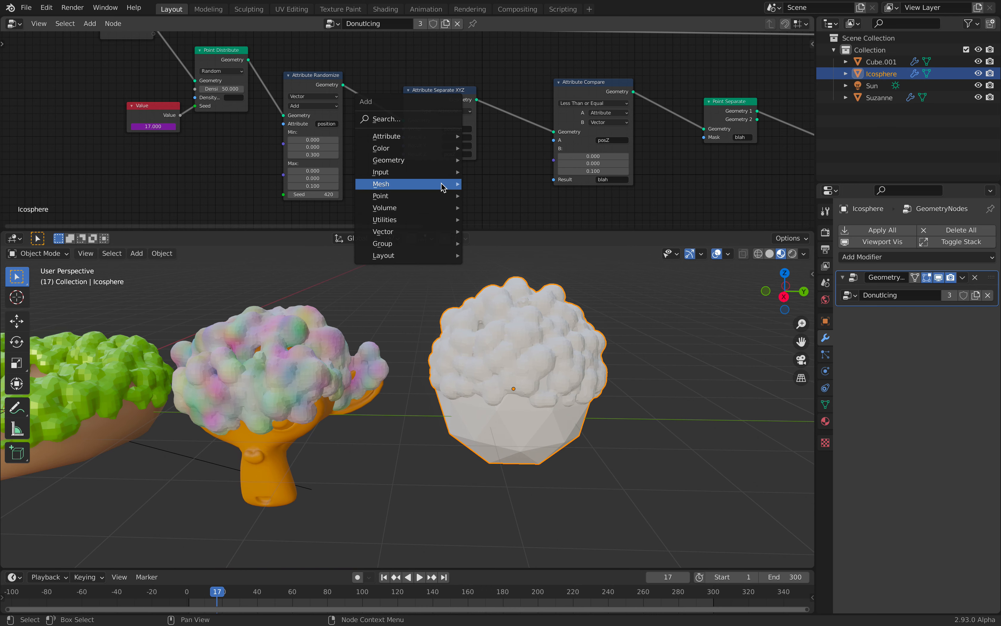
left_click(433, 120)
type("combine")
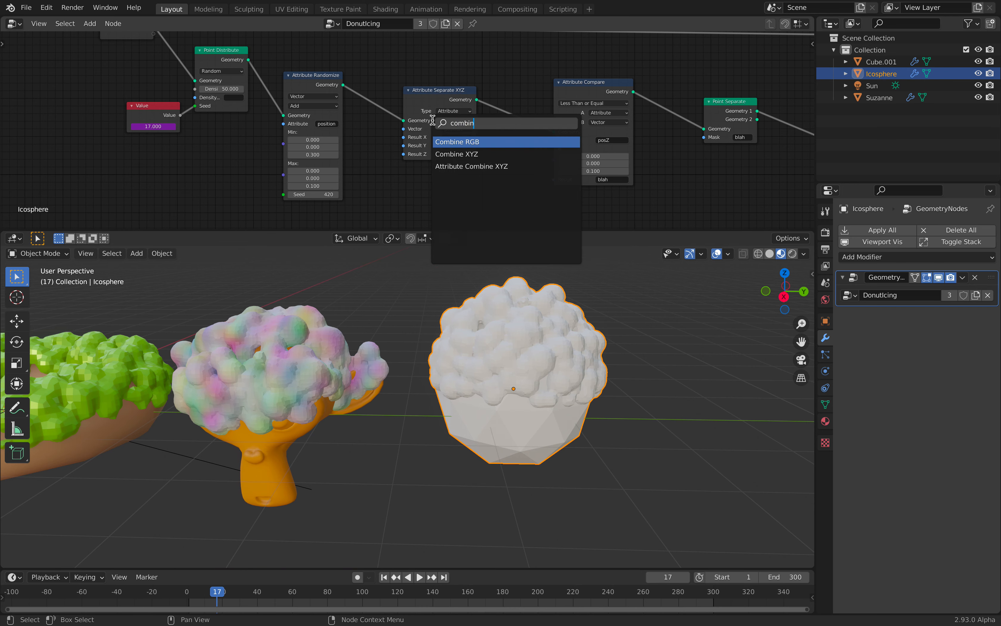
key("Down")
key("Return")
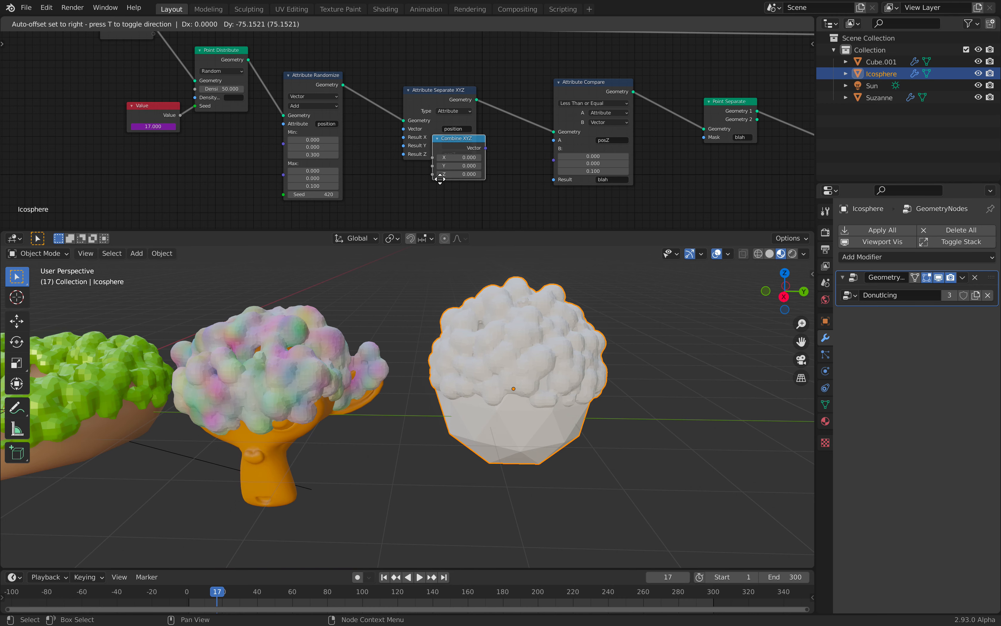
left_click(445, 189)
scroll(445, 189, "down", 2)
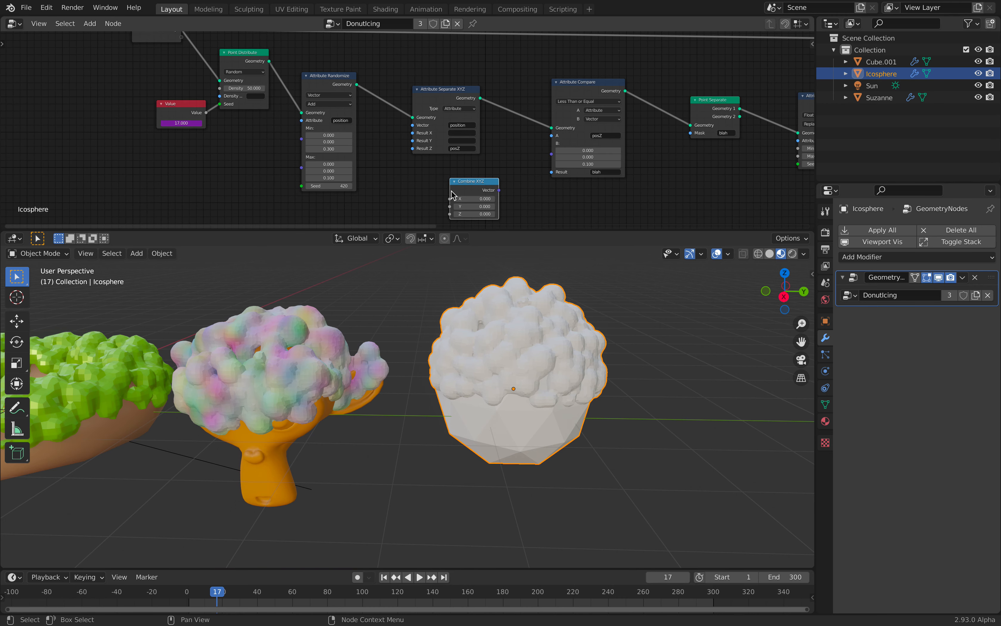
Set the Combine XYZ node's Z to 0.1 and connect its Vector output to the Attribute Compare node's B input.
left_click(474, 213)
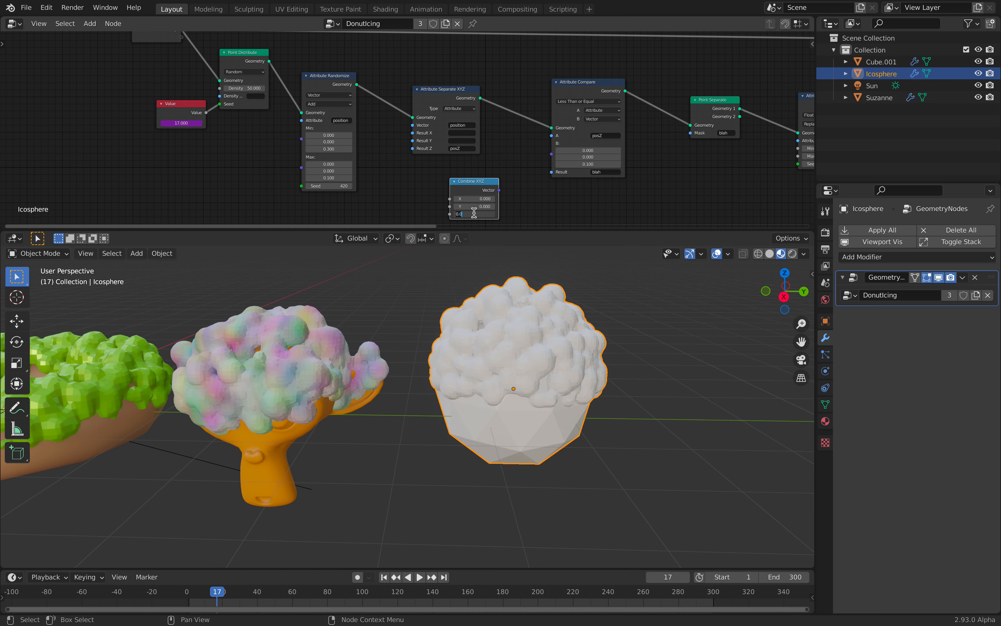
type("0.1")
key("Return")
left_click_drag(498, 190, 551, 156)
scroll(398, 195, "down", 1)
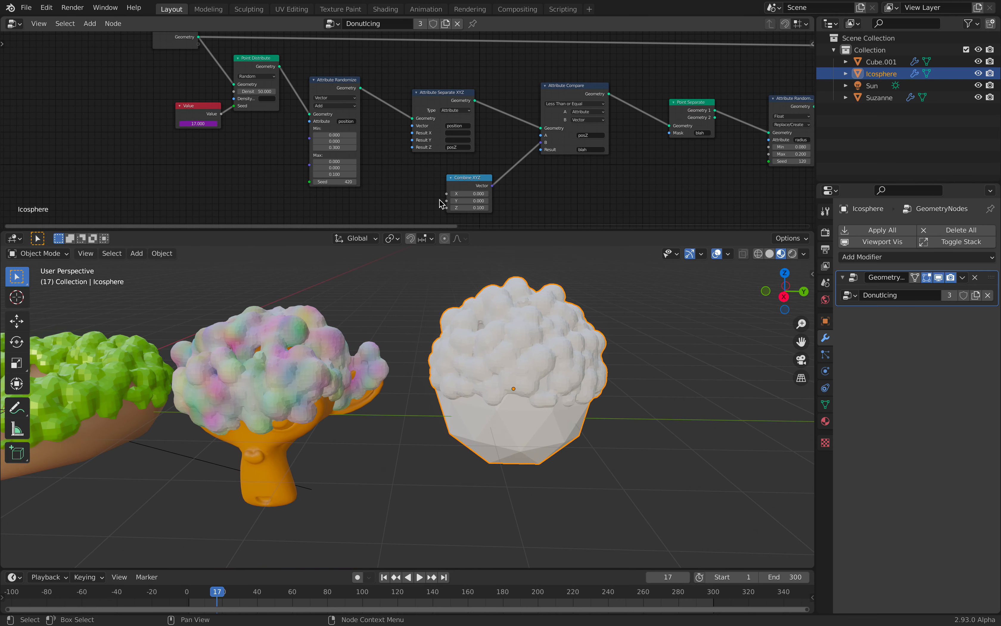
Expose the Combine XYZ node's Z through the Group Input and set it to 0.320 in the icosphere's modifier.
left_click_drag(446, 208, 198, 44)
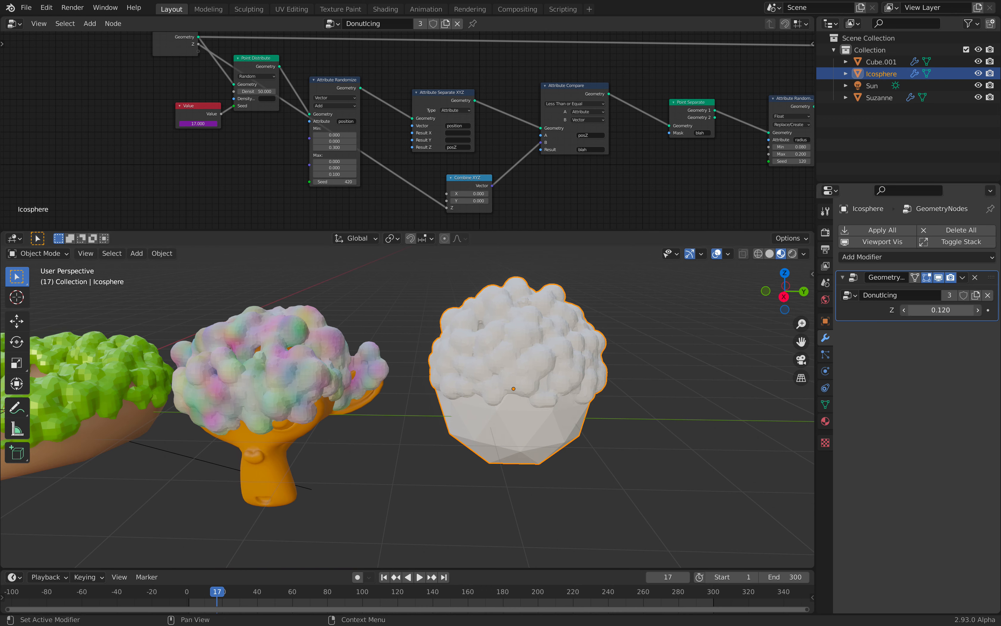
mouse_move(940, 310)
left_mouse_down()
mouse_move(967, 310)
mouse_move(900, 310)
mouse_move(968, 310)
mouse_move(958, 310)
left_mouse_up()
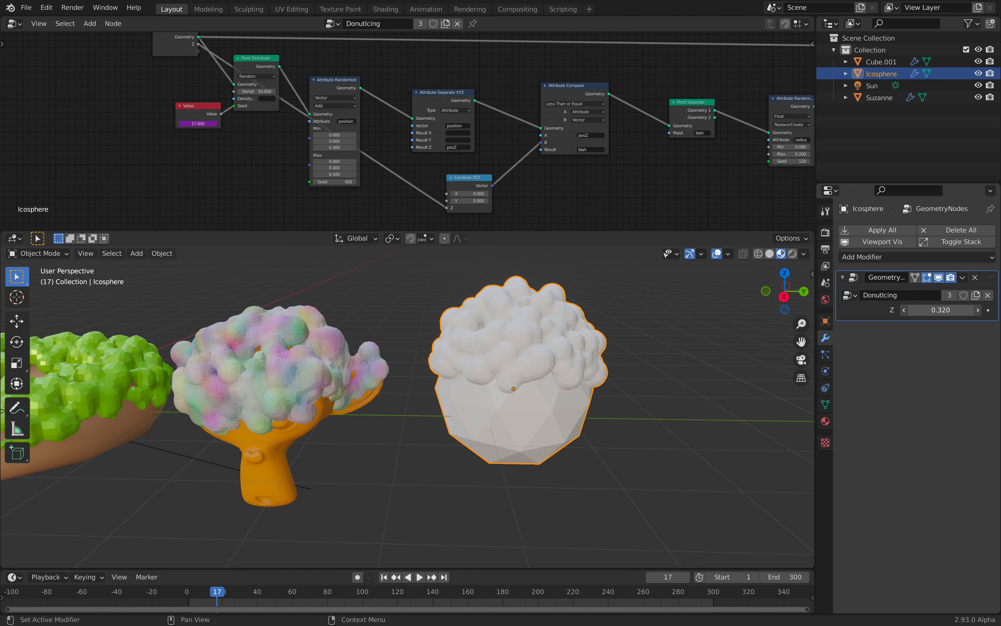
middle_click_drag(767, 347, 646, 398)
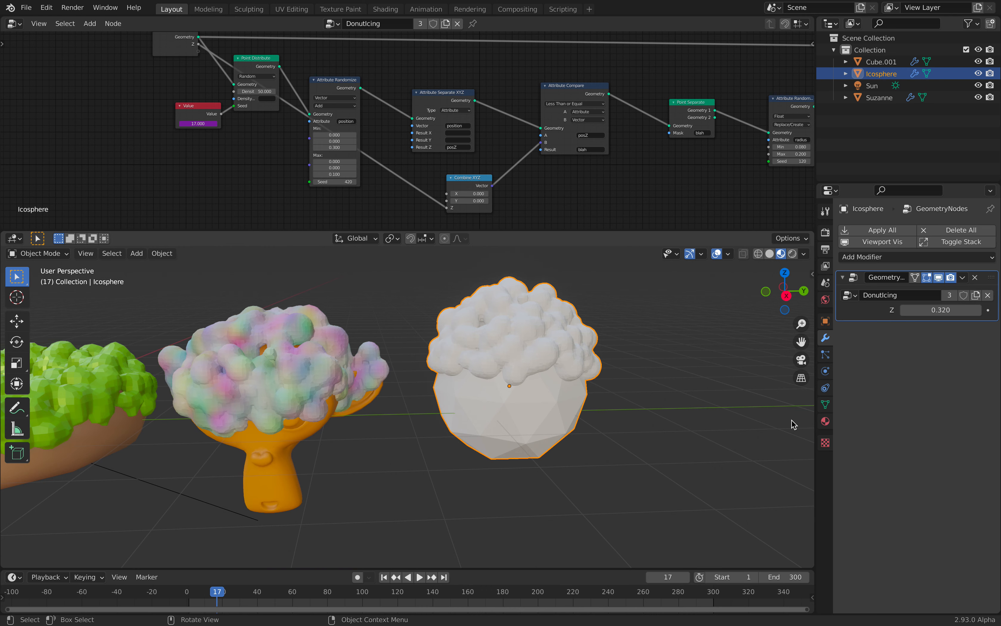
Create two new materials in separate slots on the icosphere.
left_click(826, 422)
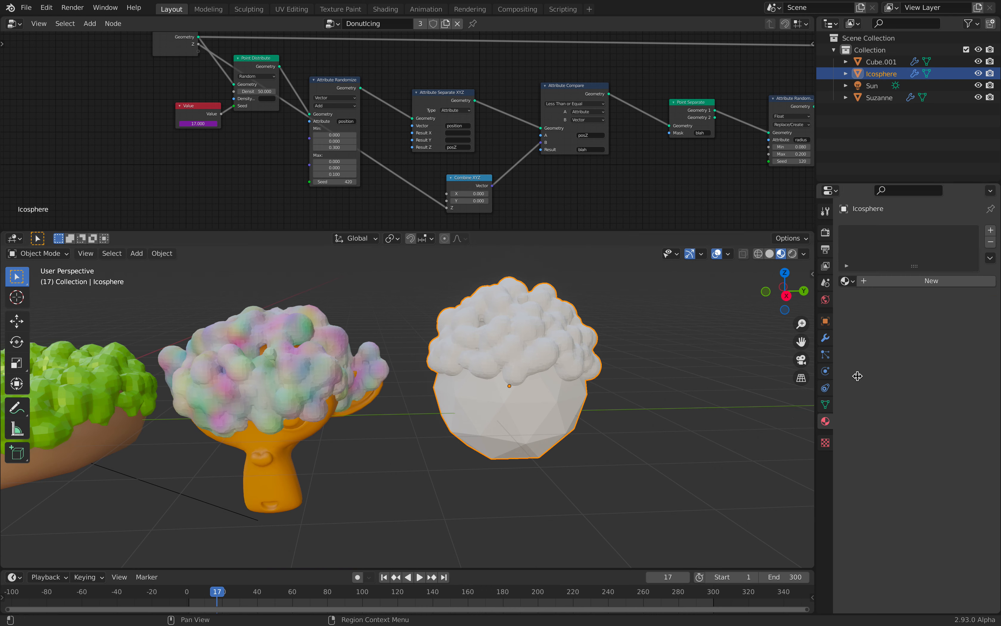
left_click(908, 280)
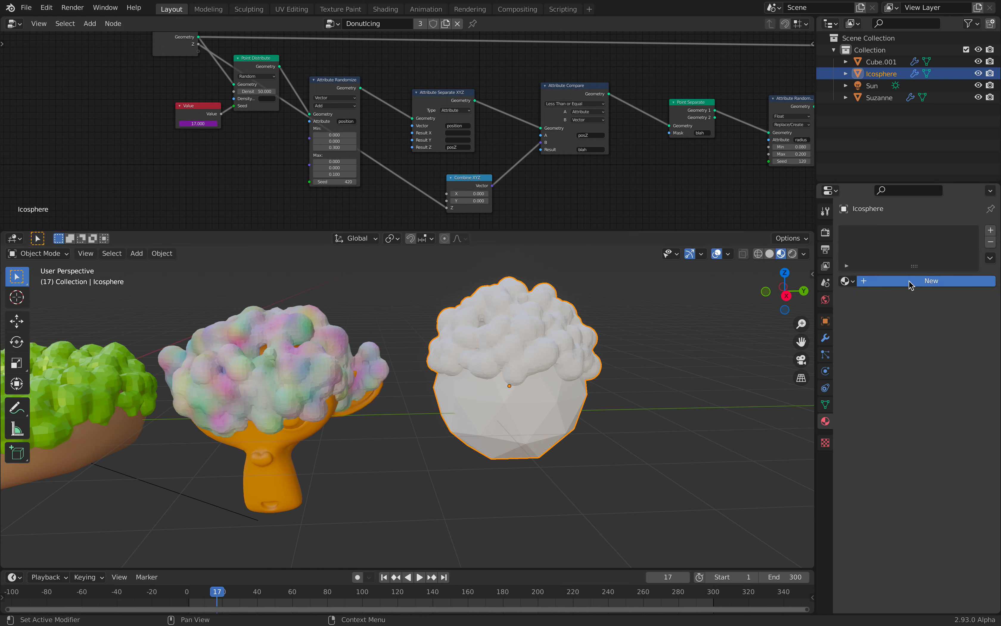
left_click(990, 230)
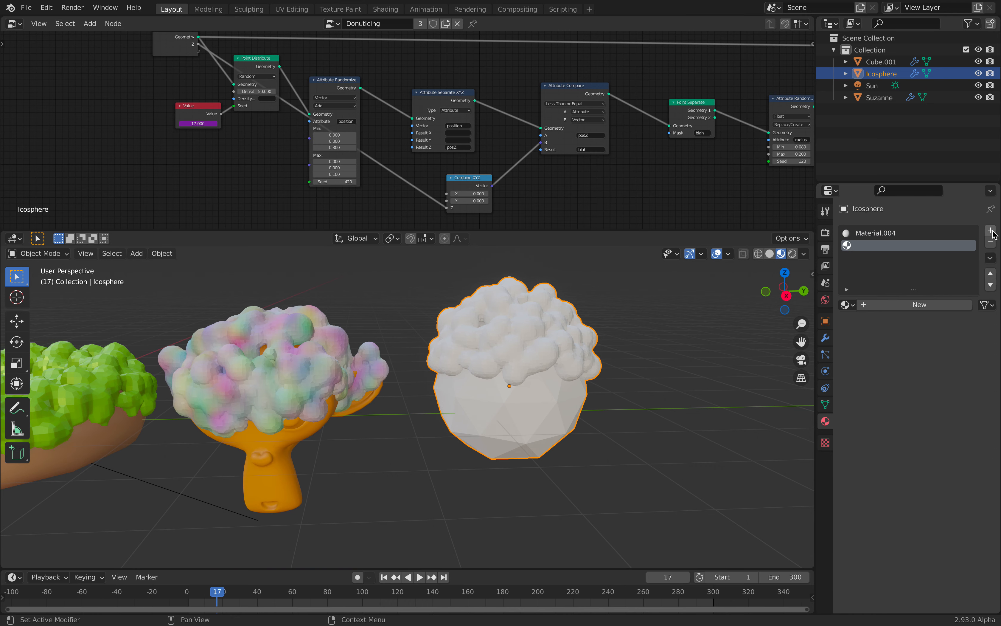
left_click(926, 307)
Set the base color of the icosphere's first material to yellow with hue 0.162, saturation 0.736 and value 0.800.
left_click(892, 234)
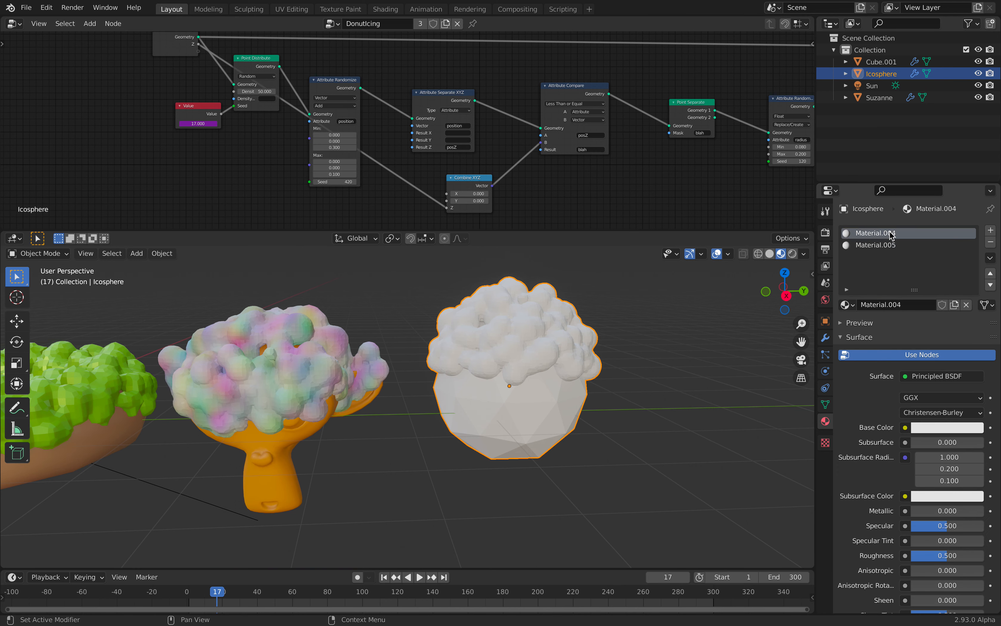
left_click(932, 430)
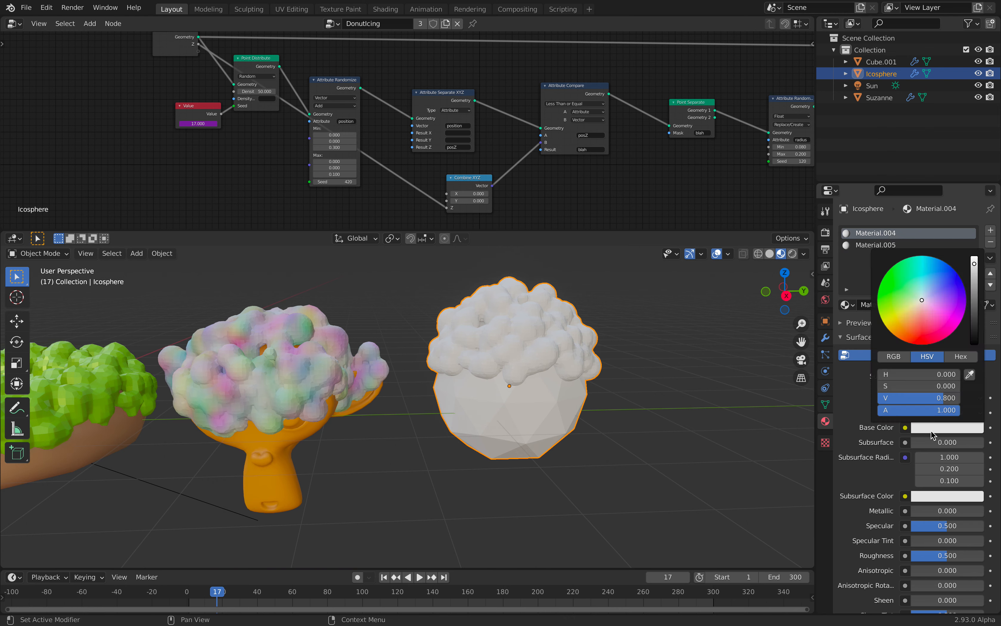
left_click(914, 300)
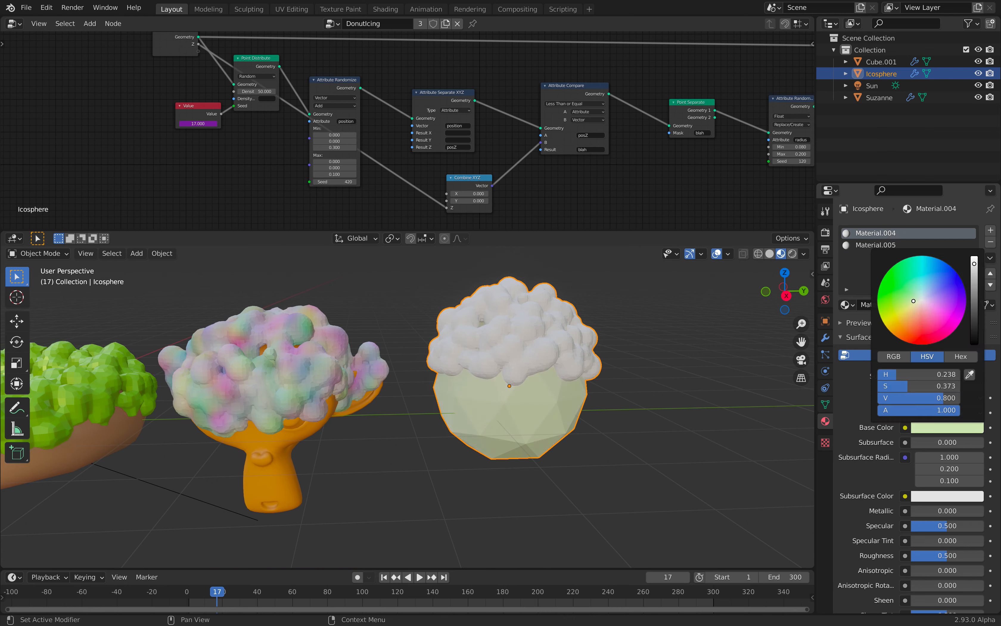
left_click_drag(913, 301, 905, 313)
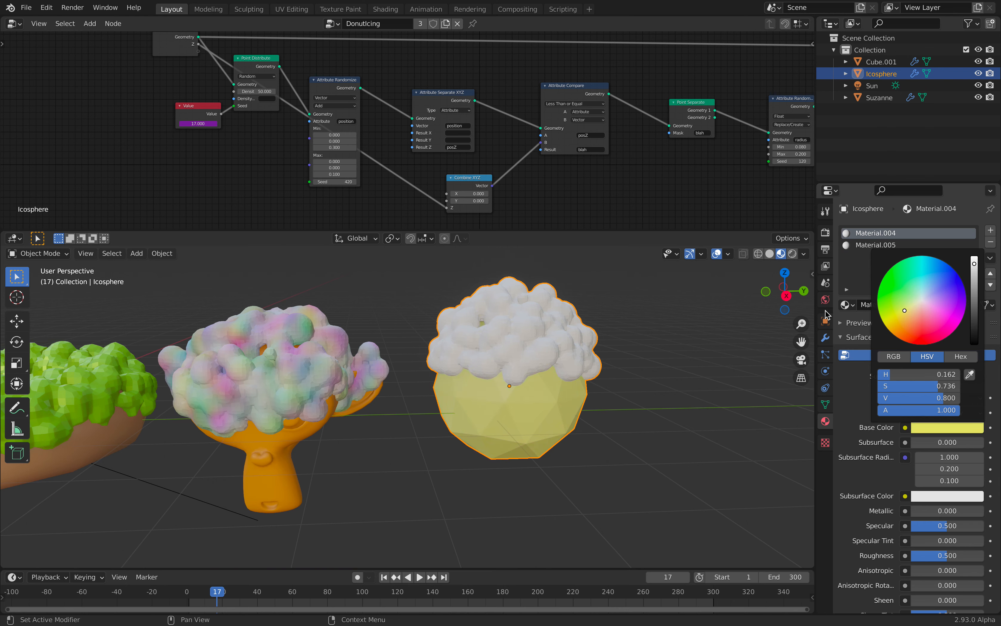
Set the base color of the icosphere's second material, used for the icing, to salmon pink.
left_click(883, 248)
left_click(882, 248)
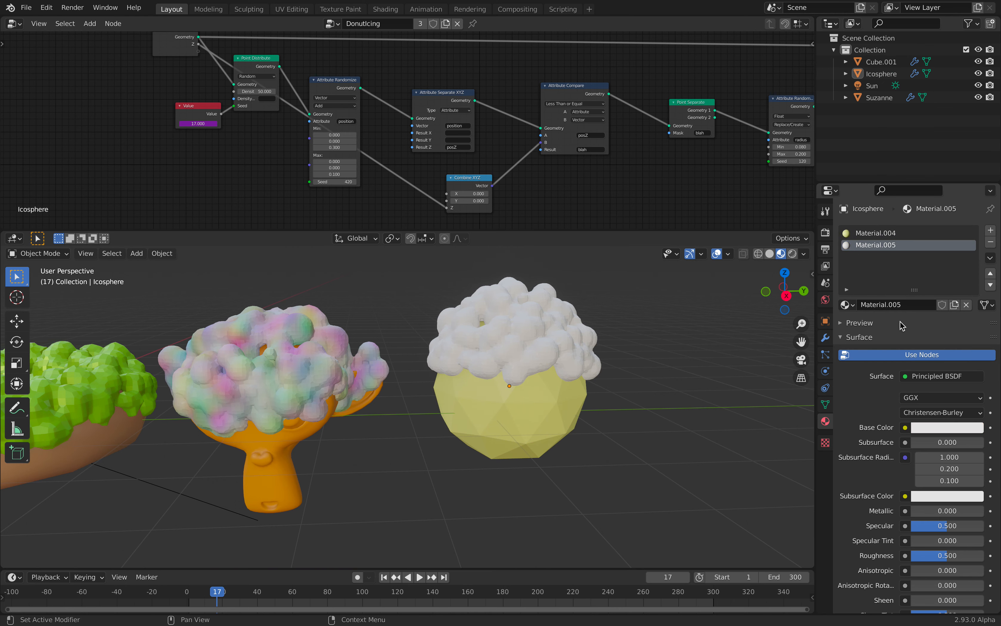
left_click(929, 429)
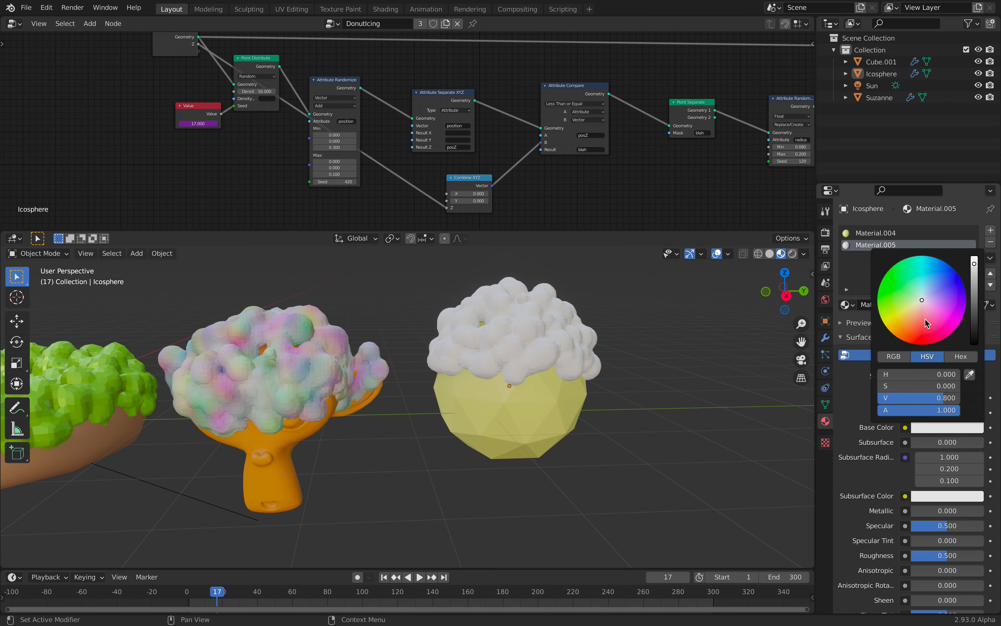
mouse_move(925, 323)
left_mouse_down()
mouse_move(937, 308)
mouse_move(917, 321)
left_mouse_up()
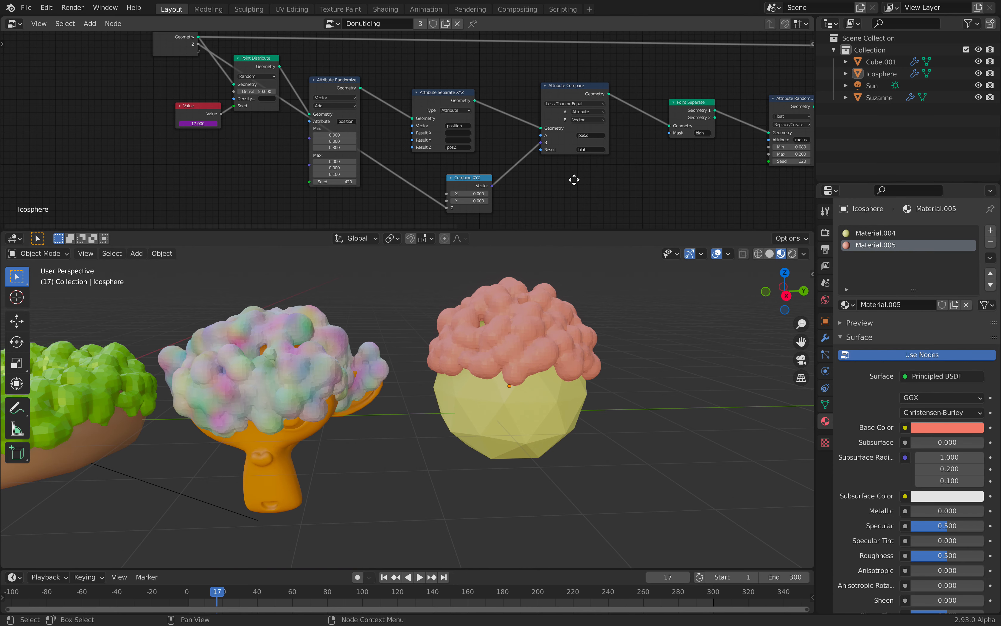
Set the voxel amount of the Points to Volume node to 40.
middle_click_drag(655, 169, 357, 194)
middle_click_drag(734, 148, 558, 146)
scroll(556, 151, "up", 4)
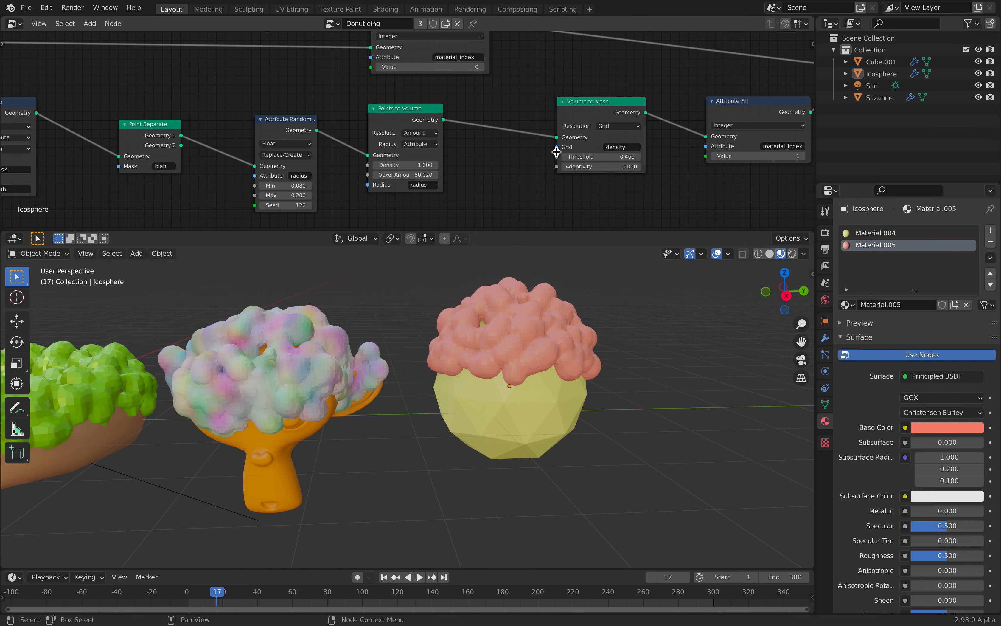
middle_click_drag(497, 164, 485, 164)
scroll(482, 166, "up", 1)
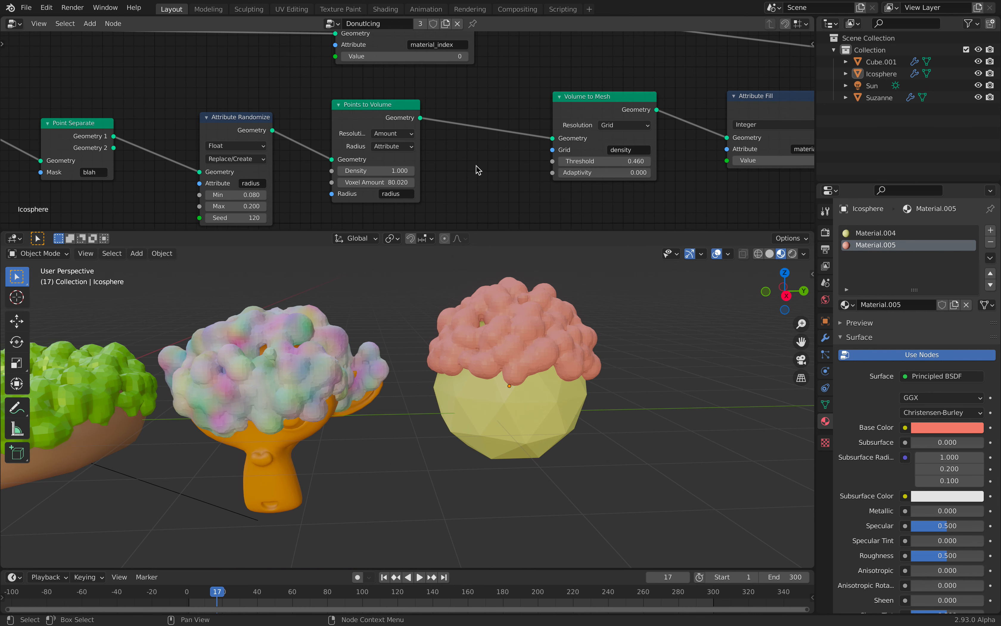
left_click(389, 182)
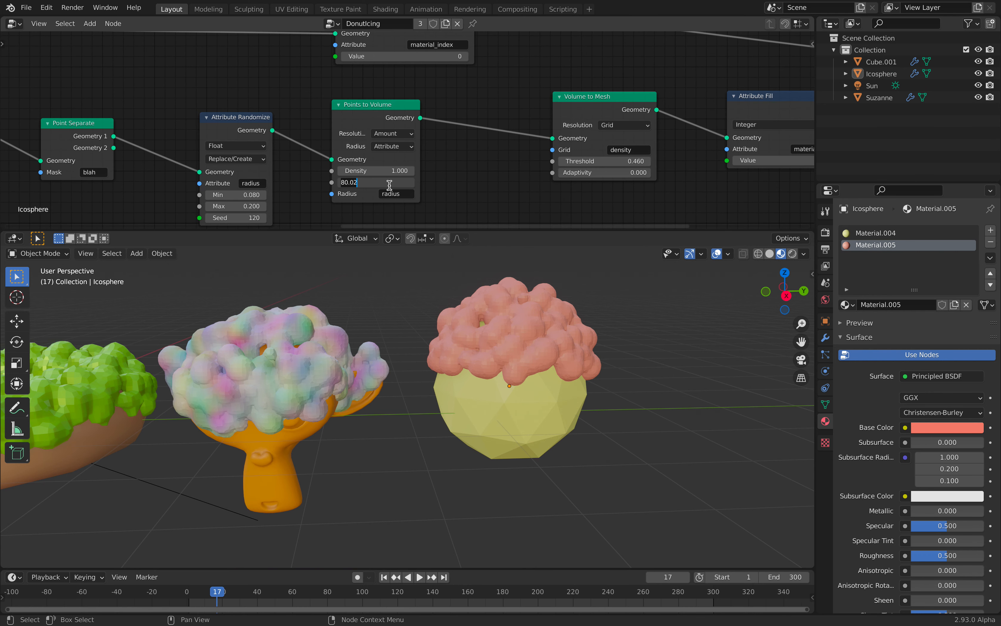
type("40")
key("Return")
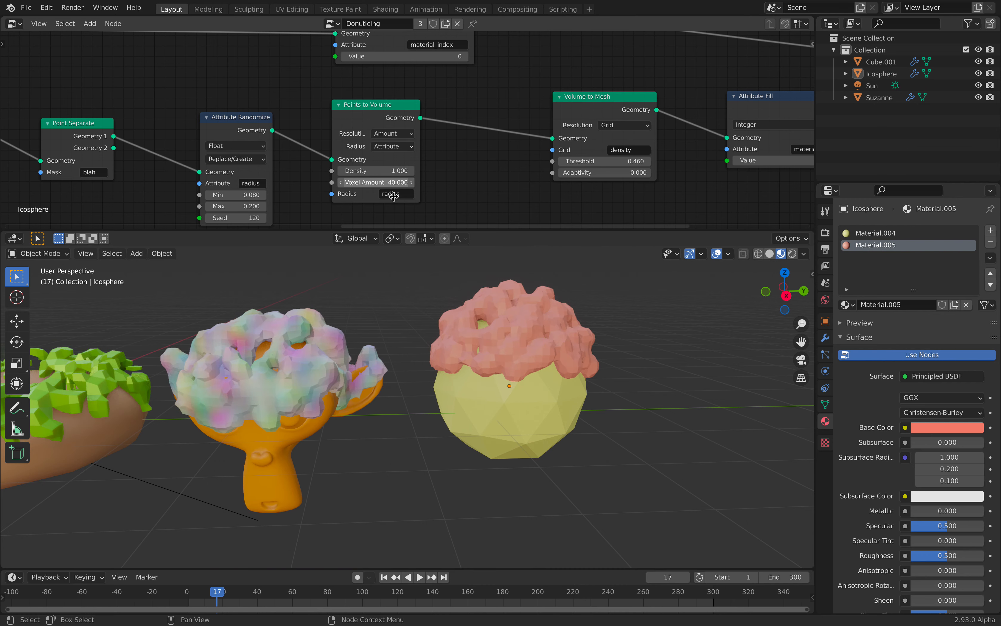
Set the threshold of the Volume to Mesh node to 0.4.
middle_click_drag(456, 298, 579, 309, "shift")
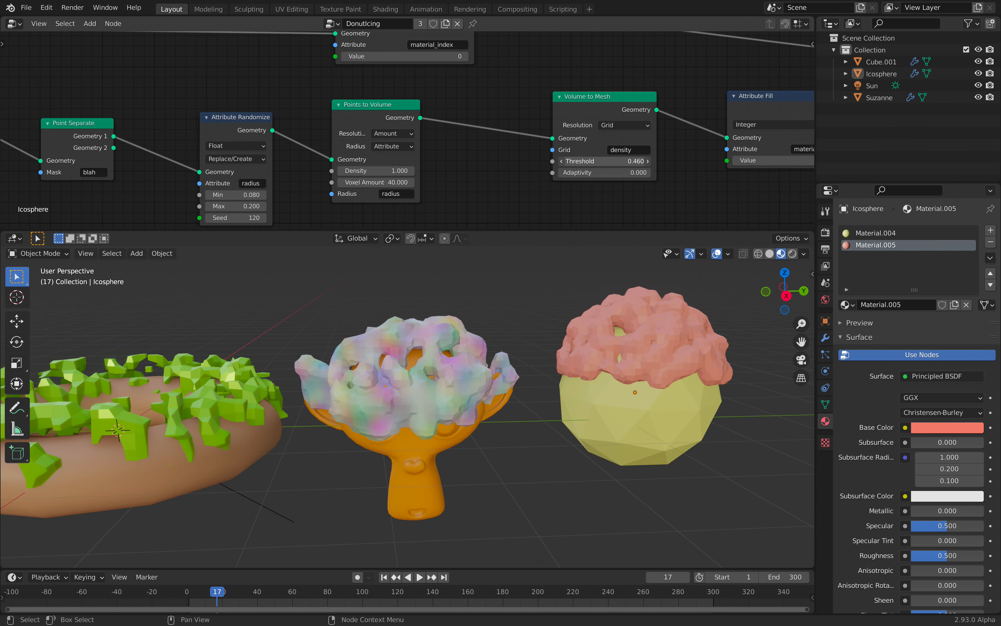
left_click_drag(604, 162, 633, 161)
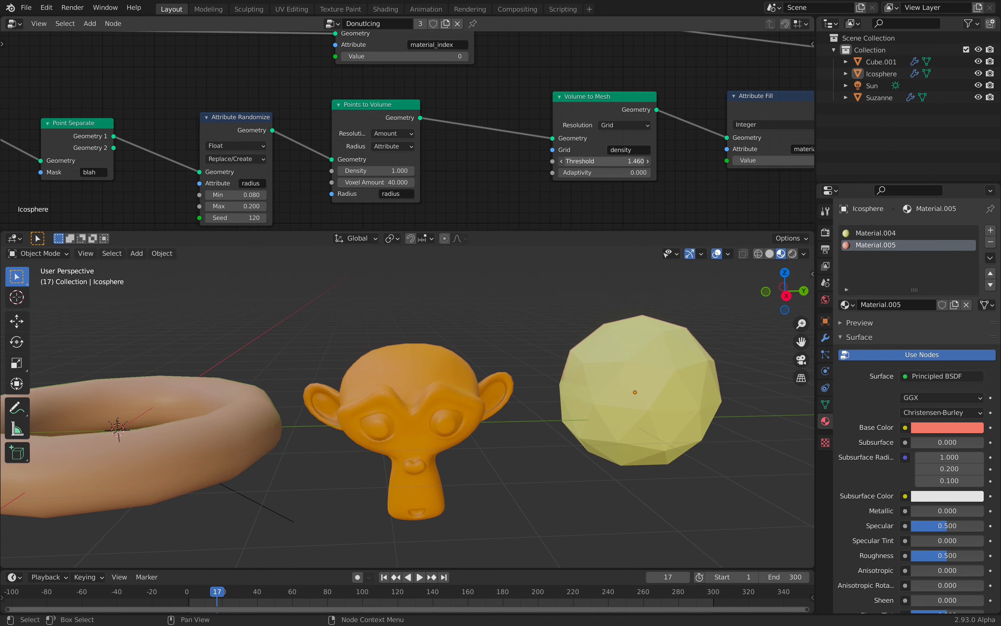
left_click(596, 161)
left_click(597, 160)
key("Return")
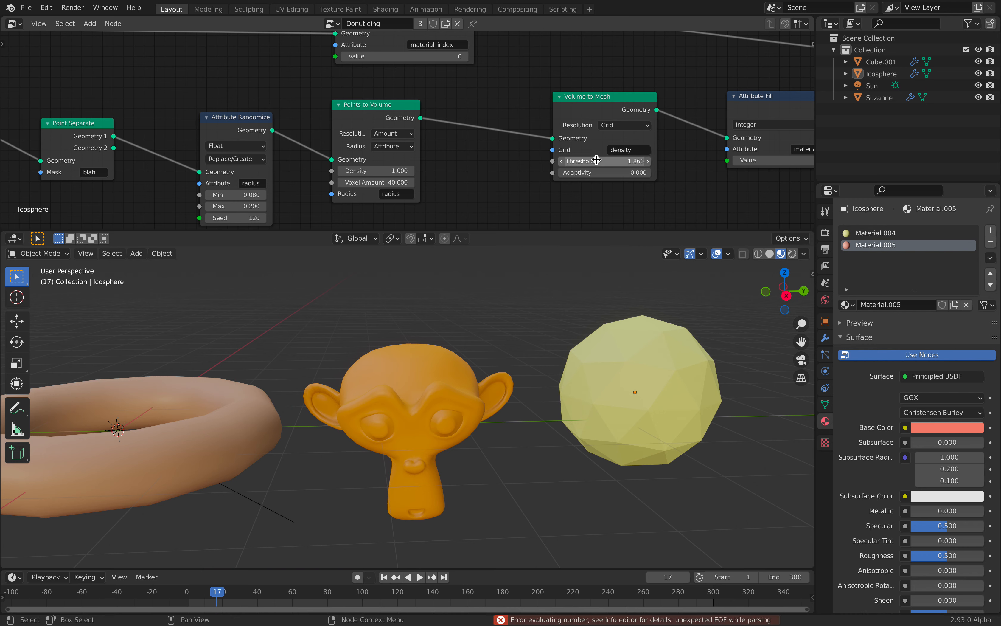
left_click(596, 160)
type("0.4")
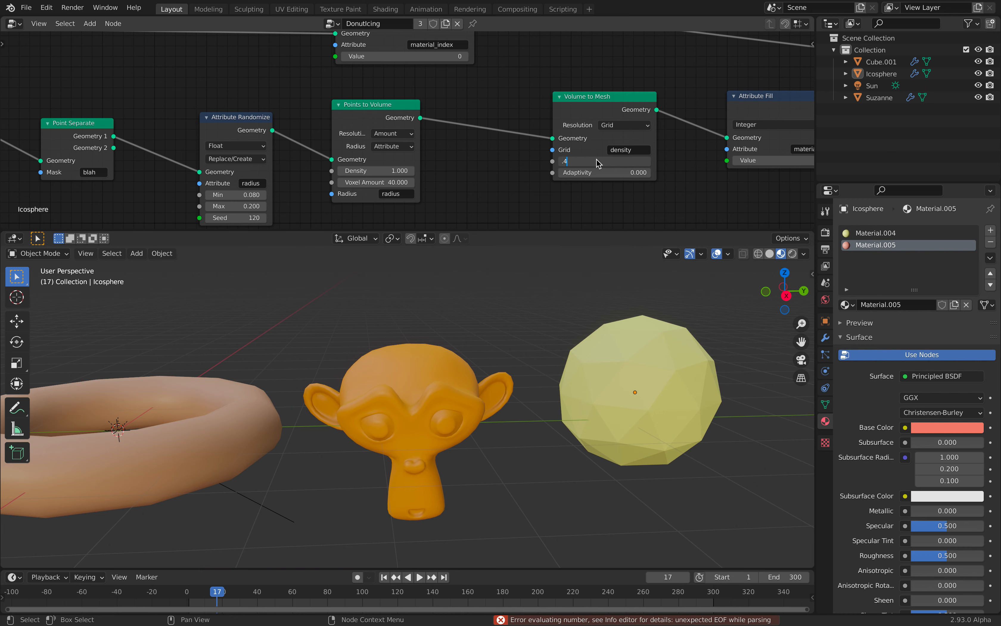
key("Return")
Raise the density of the Points to Volume node to 2, then 3, and finally 3.02.
left_click(371, 170)
type("2")
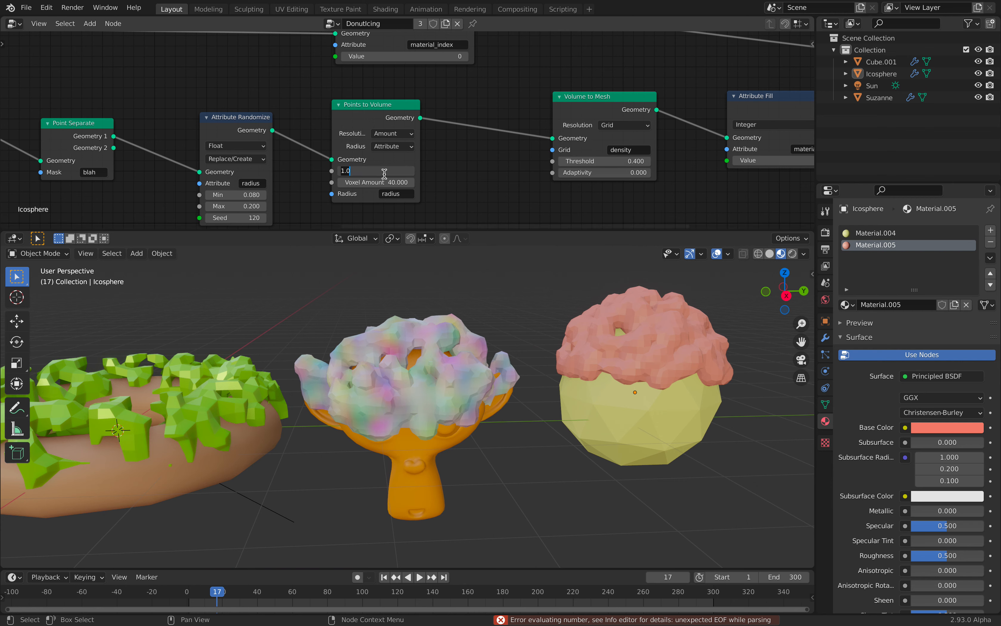
key("Return")
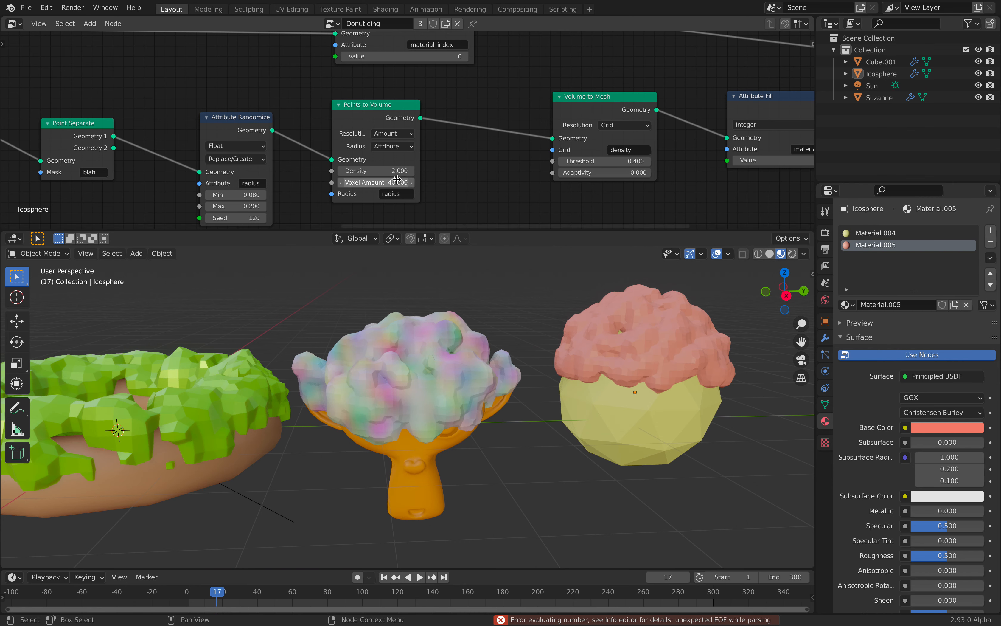
left_click(374, 170)
type("3")
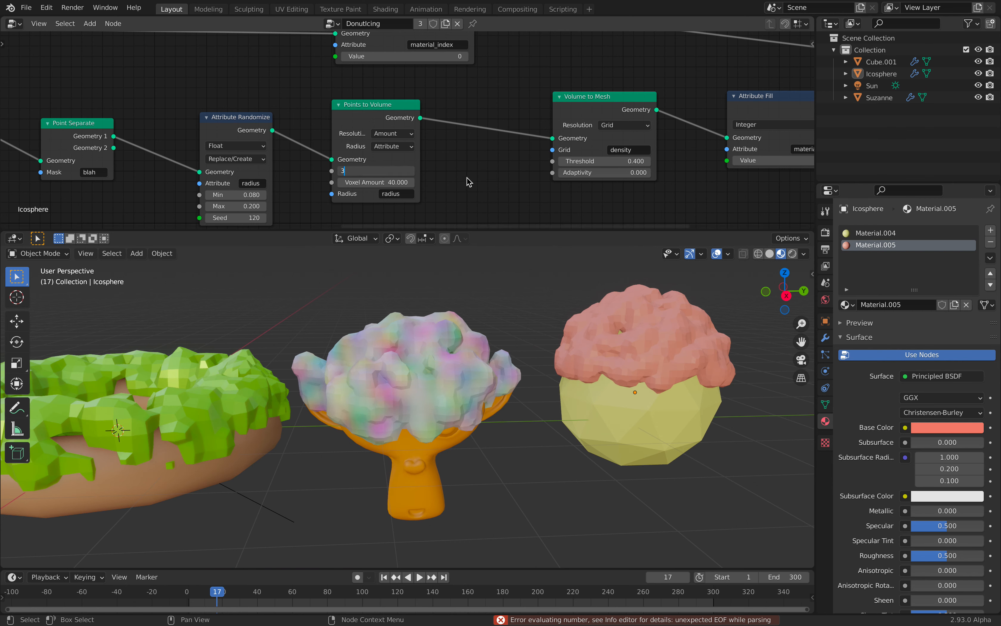
key("Return")
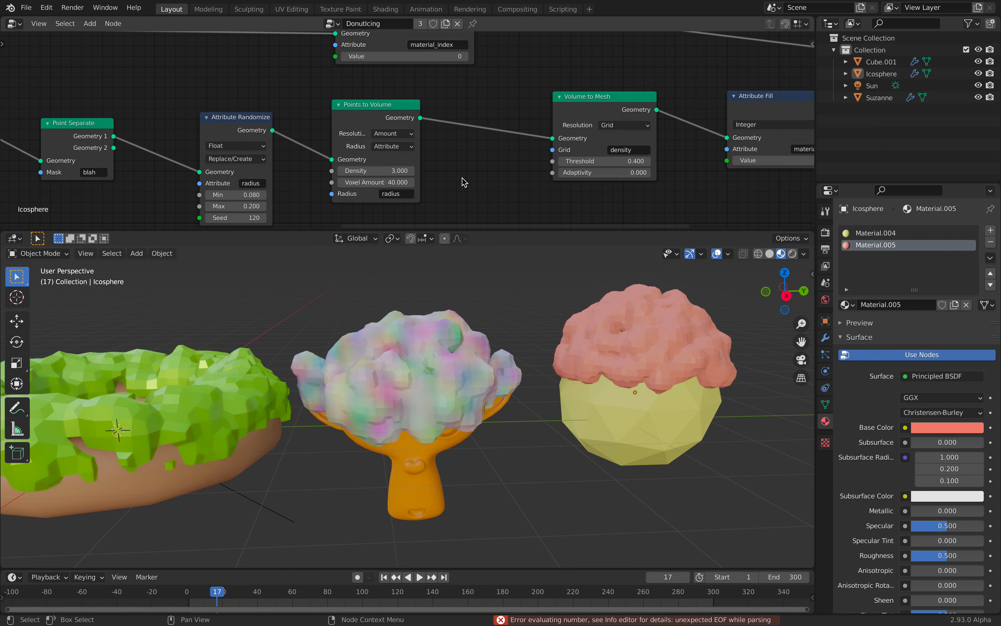
left_click(395, 169)
type("2")
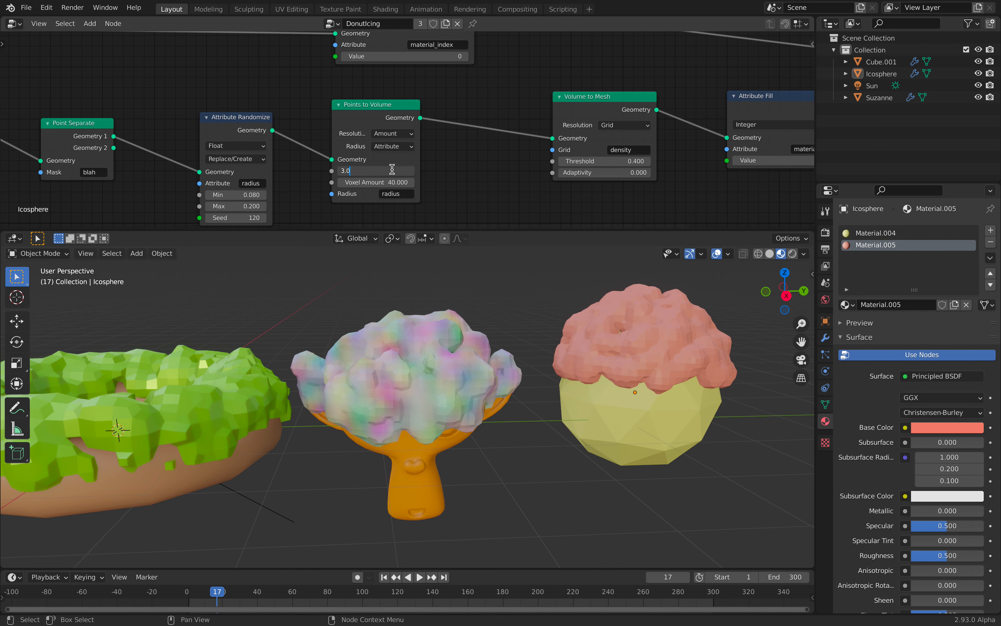
Try a smaller maximum radius on the Attribute Randomize node.
middle_click_drag(287, 132, 396, 112)
scroll(275, 128, "up", 1)
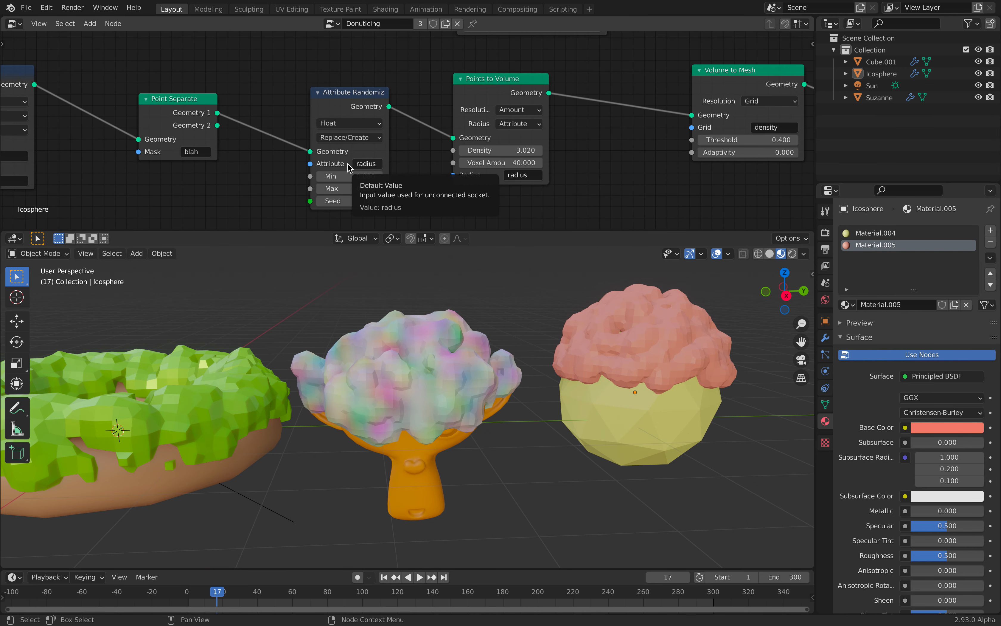
left_click(366, 164)
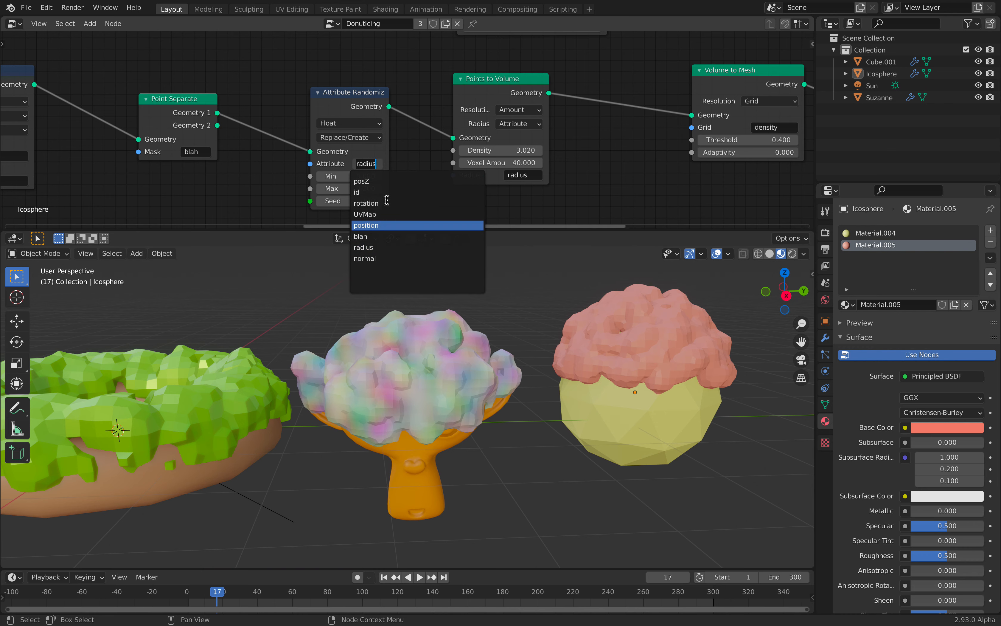
left_click(409, 143)
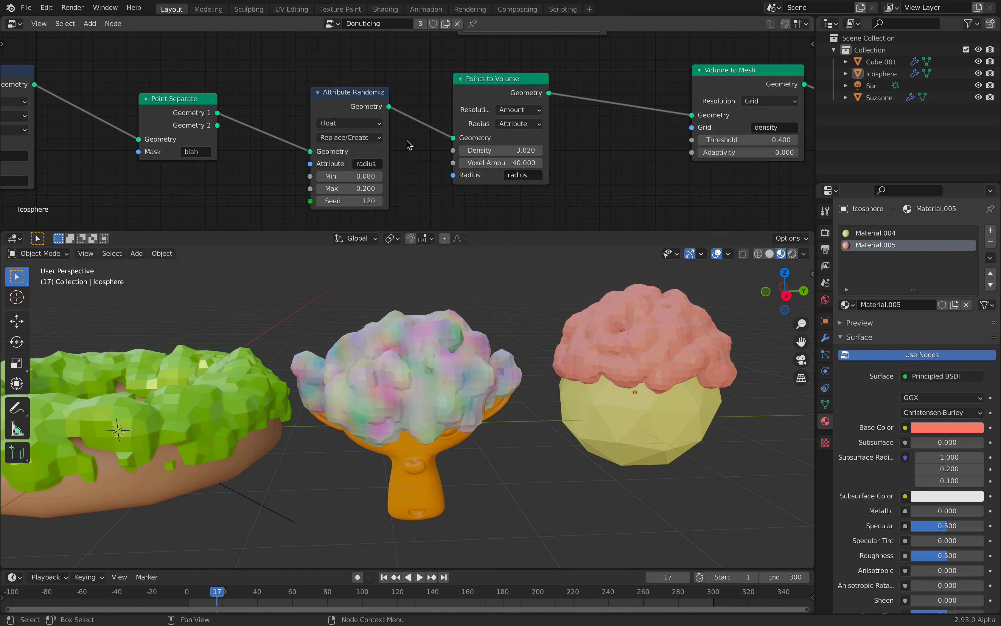
left_click(365, 188)
key("Return")
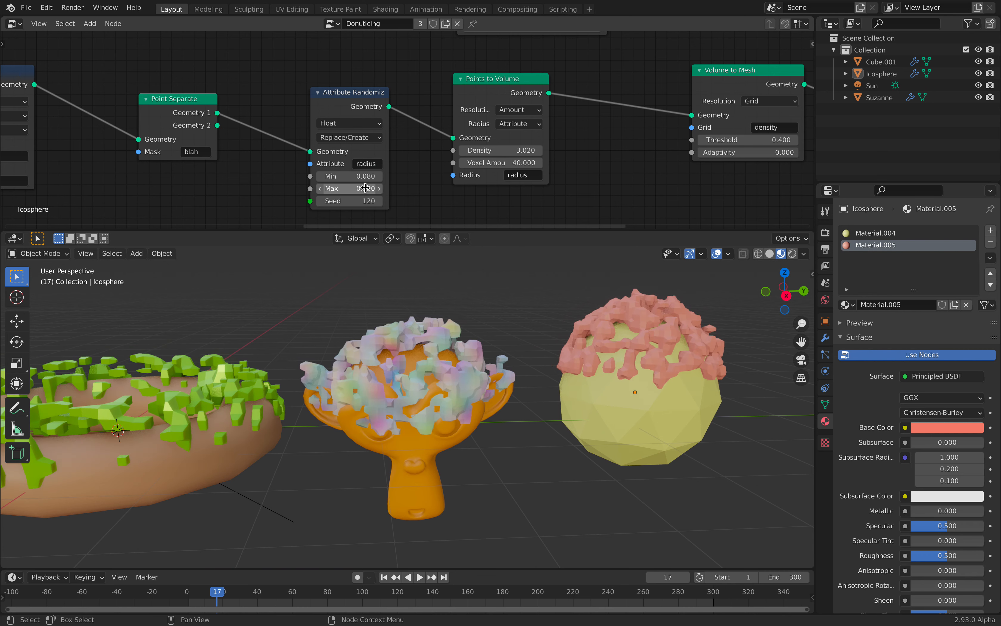
Try a maximum of 0.4 for the radius attribute on the Attribute Randomize node.
left_click(366, 188)
type("0.1")
key("BackSpace")
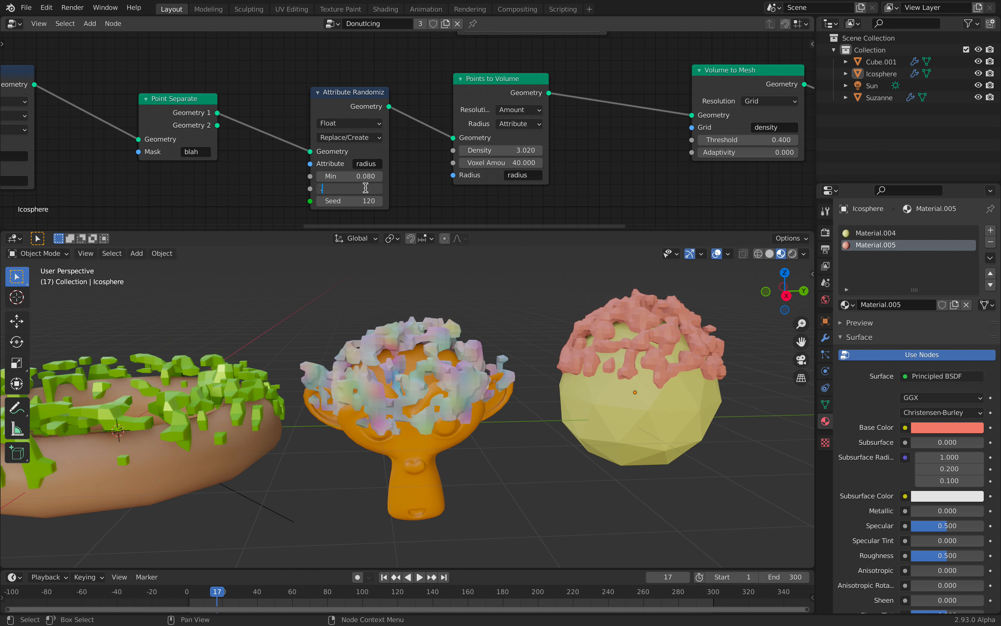
key("Return")
left_click(366, 188)
key("BackSpace")
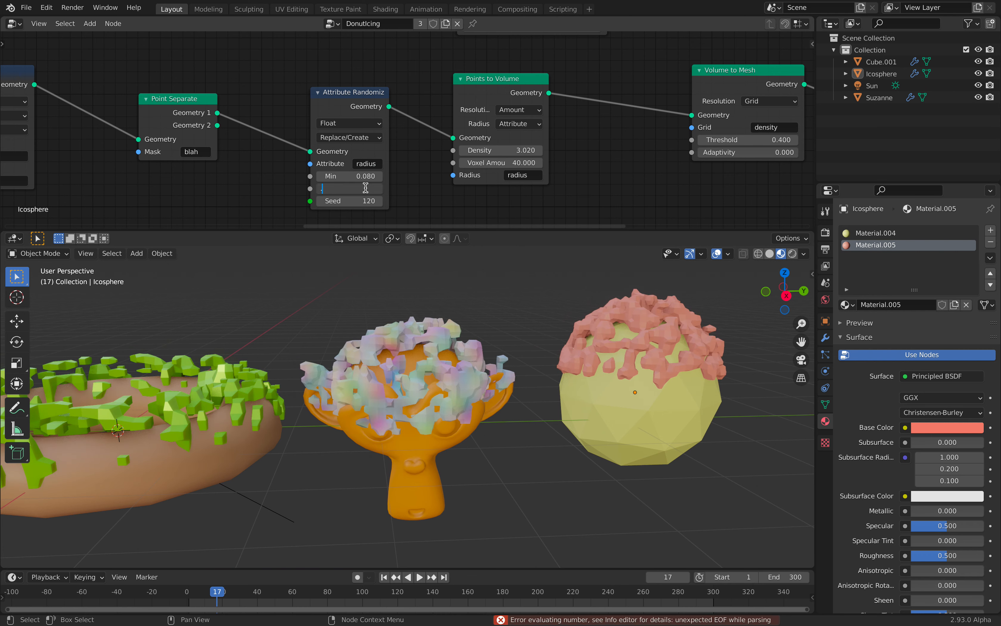
type(".4")
key("Return")
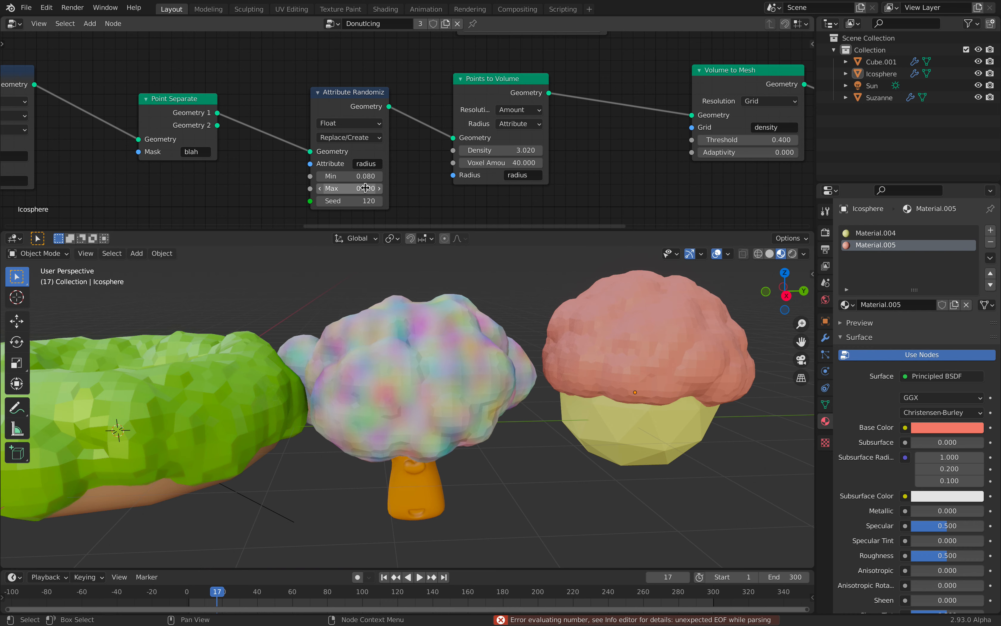
Set the maximum radius of the Attribute Randomize node to 0.2.
left_click(366, 188)
type(".2")
key("Return")
scroll(432, 375, "down", 4)
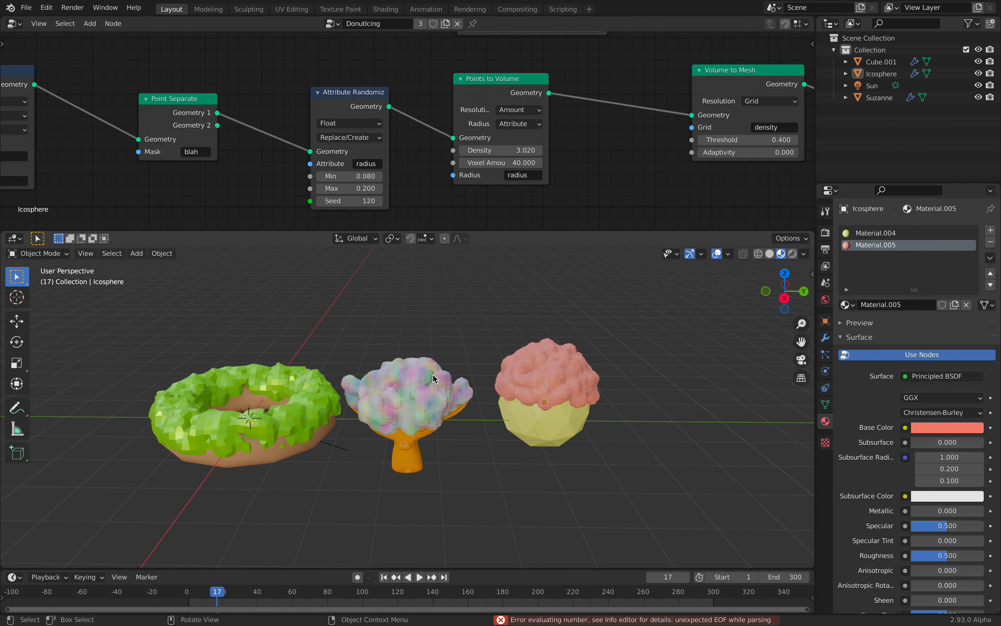
scroll(432, 375, "down", 1)
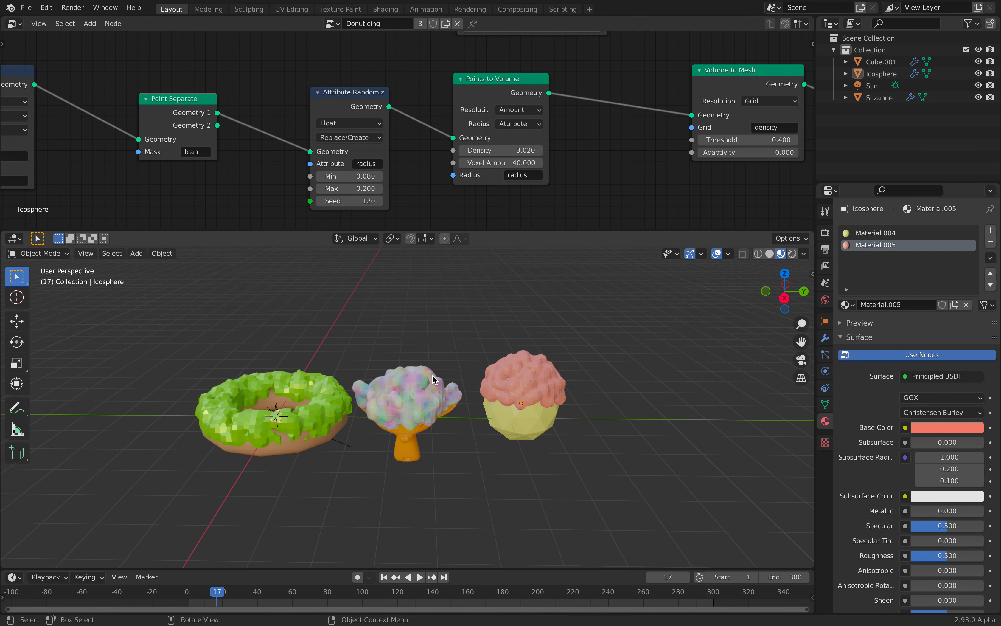
Show the icosphere's modifier settings and move the Group Output node slightly up, closer to Join Geometry.
left_click(826, 339)
middle_click_drag(567, 131, 399, 207)
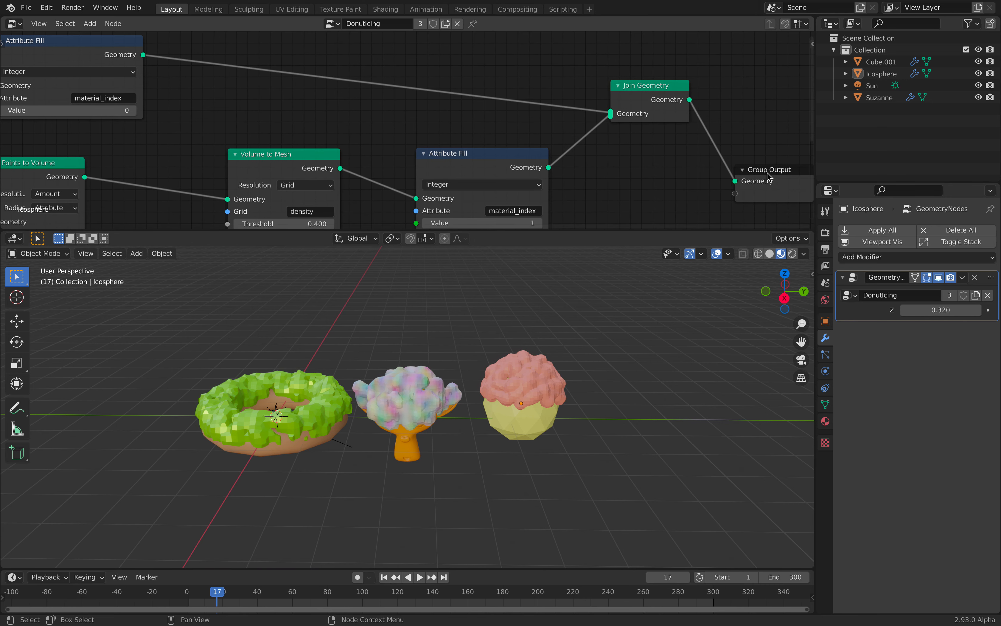
left_click_drag(765, 169, 759, 143)
scroll(588, 332, "up", 2)
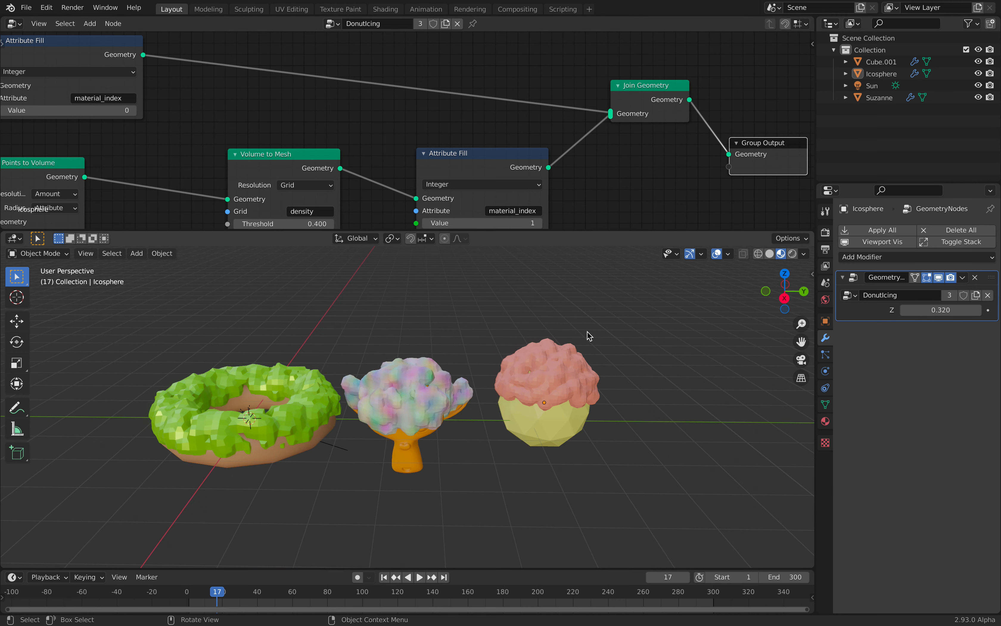
mouse_move(585, 329)
middle_mouse_down()
mouse_move(585, 309)
mouse_move(588, 331)
middle_mouse_up()
scroll(544, 355, "down", 2)
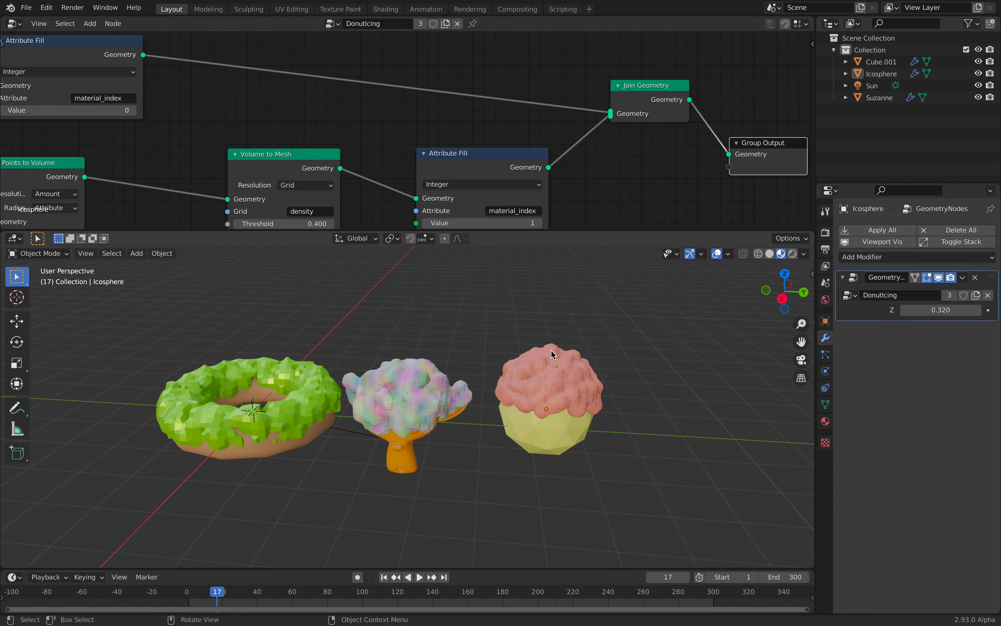